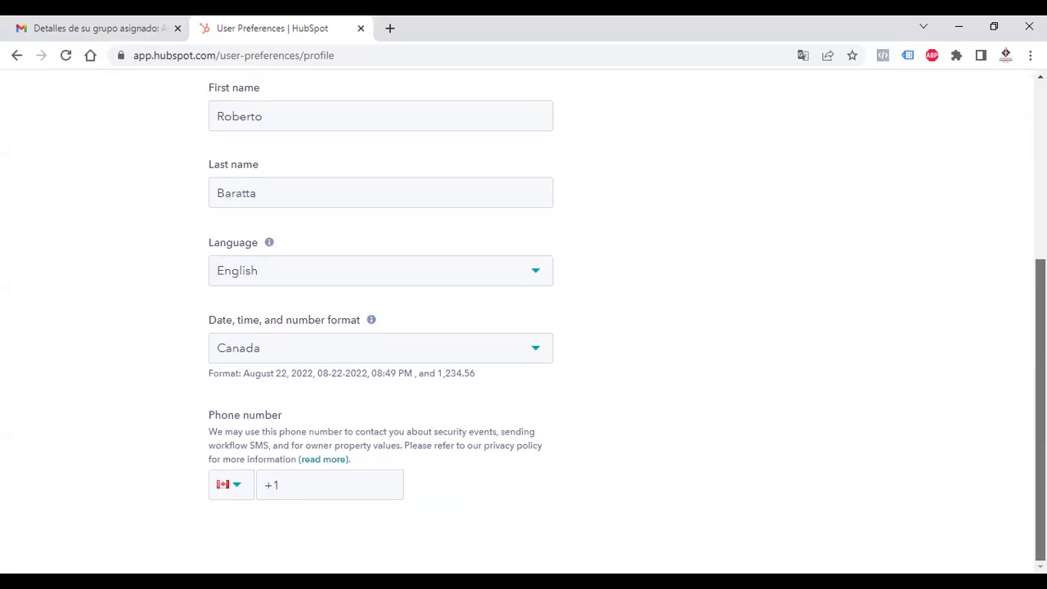
Visit the profile and preferences page from the avatar menu, then go back twice to Accounts.
scroll(524, 327, "up", 4)
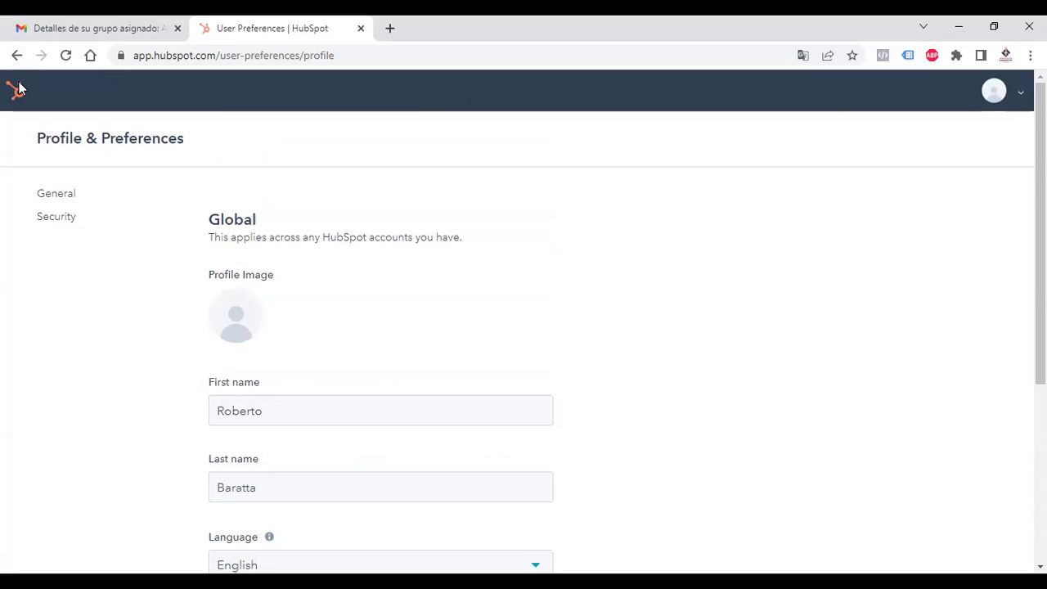
left_click(1018, 102)
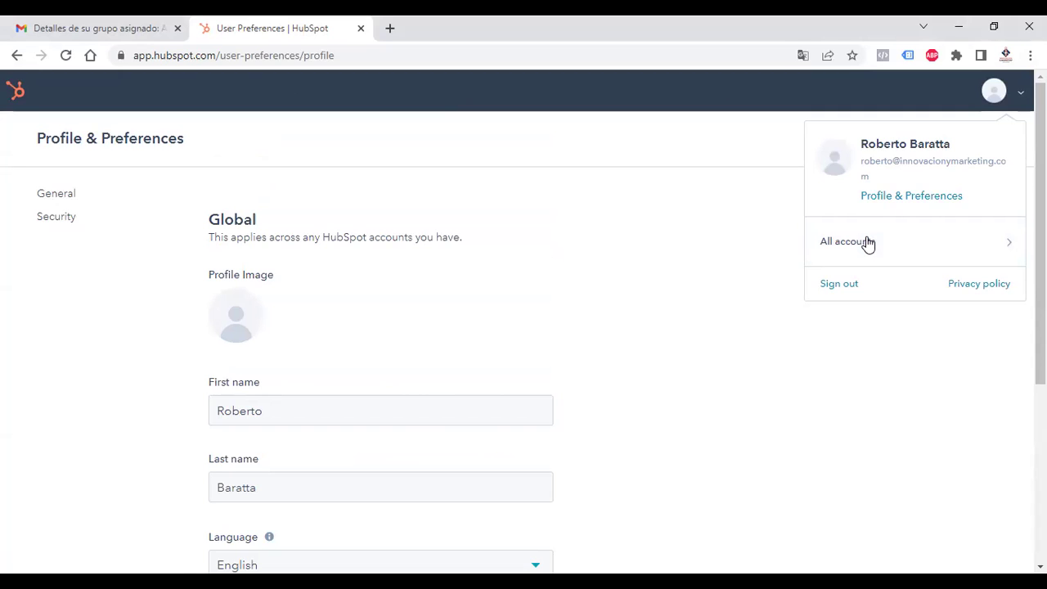
left_click(883, 157)
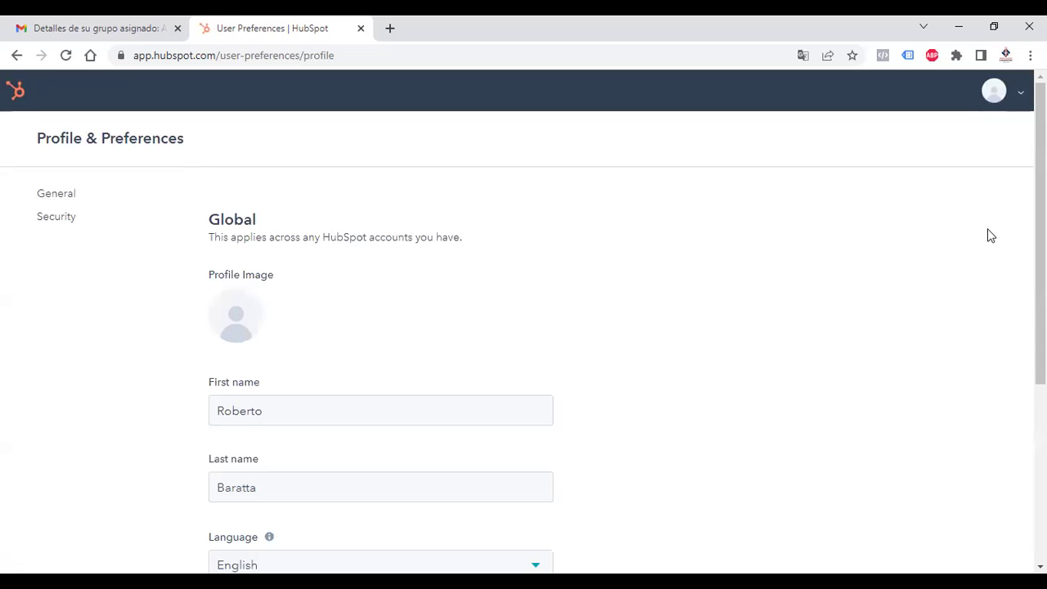
scroll(1039, 458, "down", 4)
scroll(1000, 263, "up", 4)
left_click(15, 59)
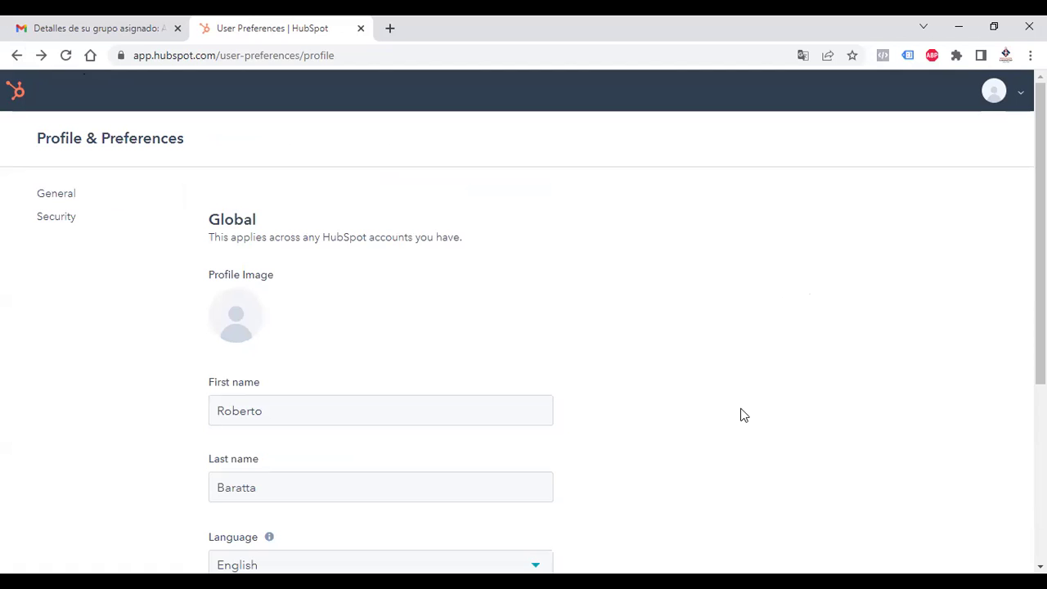
left_click(16, 55)
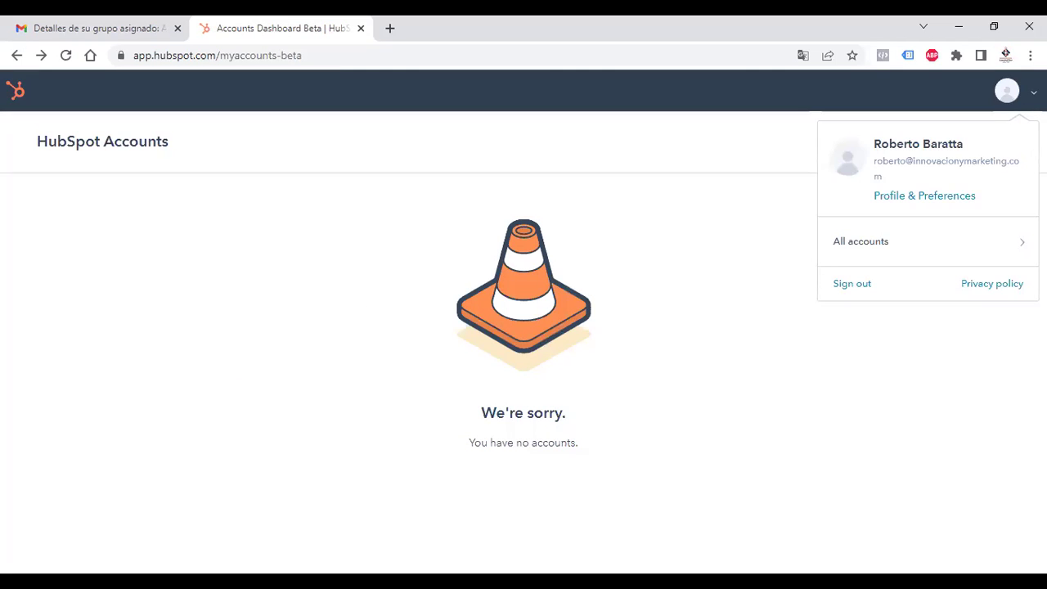
Choose Sign out from the HubSpot avatar dropdown to reach the Spanish login page.
left_click(988, 243)
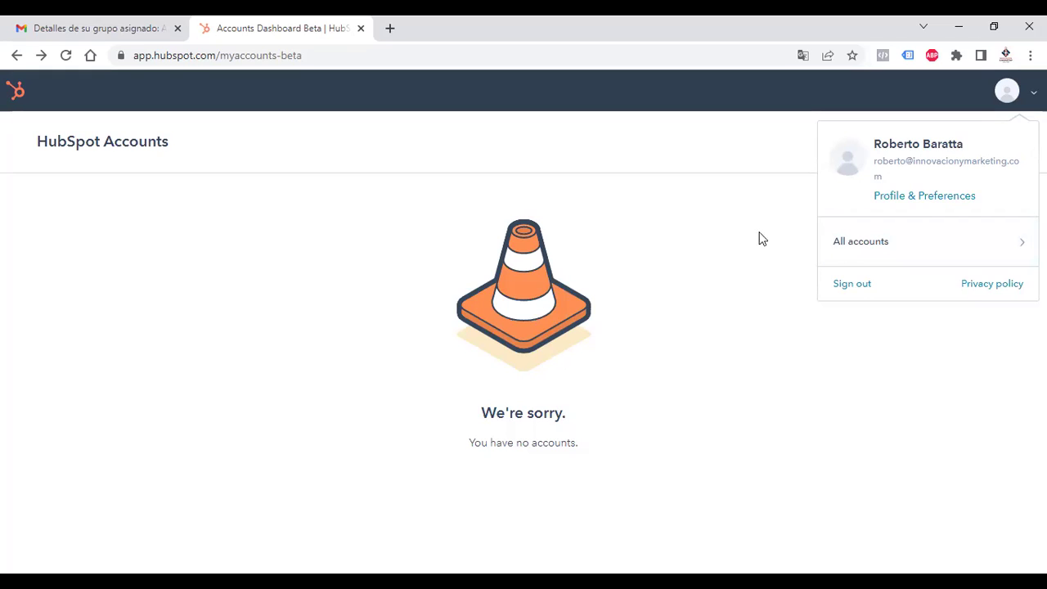
left_click(875, 243)
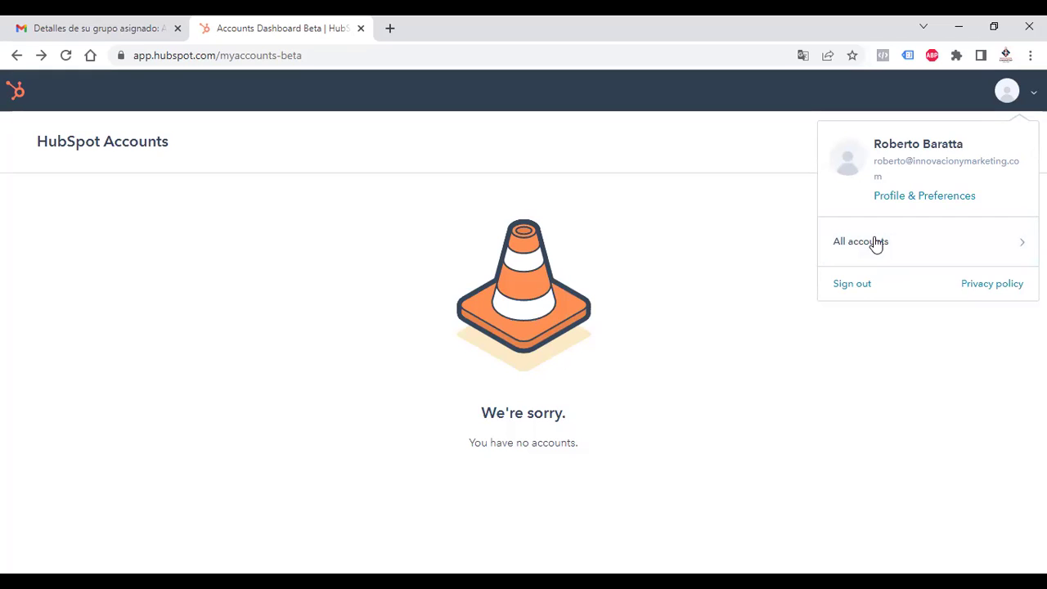
left_click(646, 243)
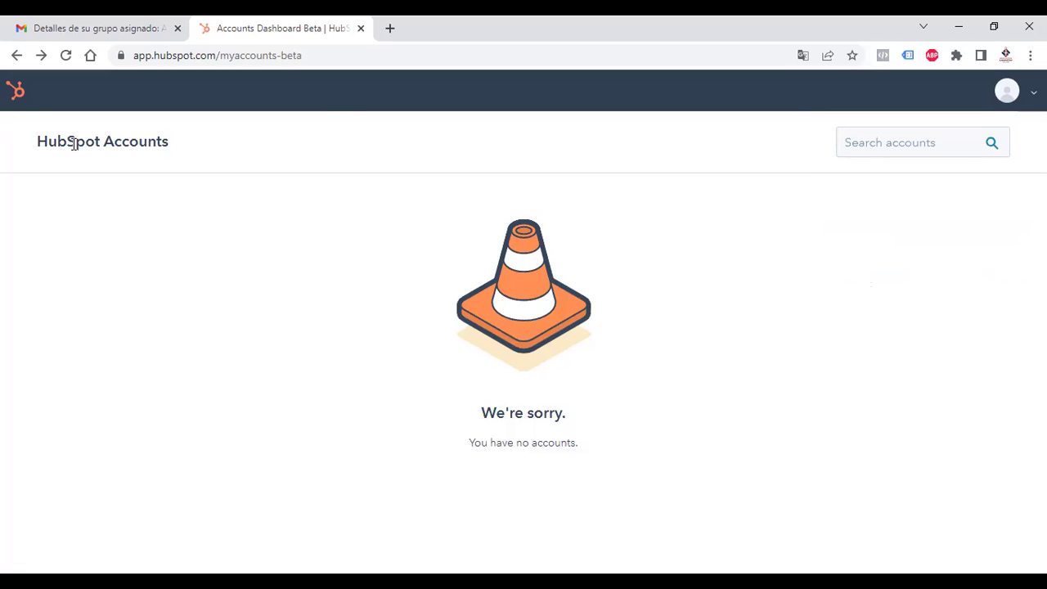
left_click(1008, 91)
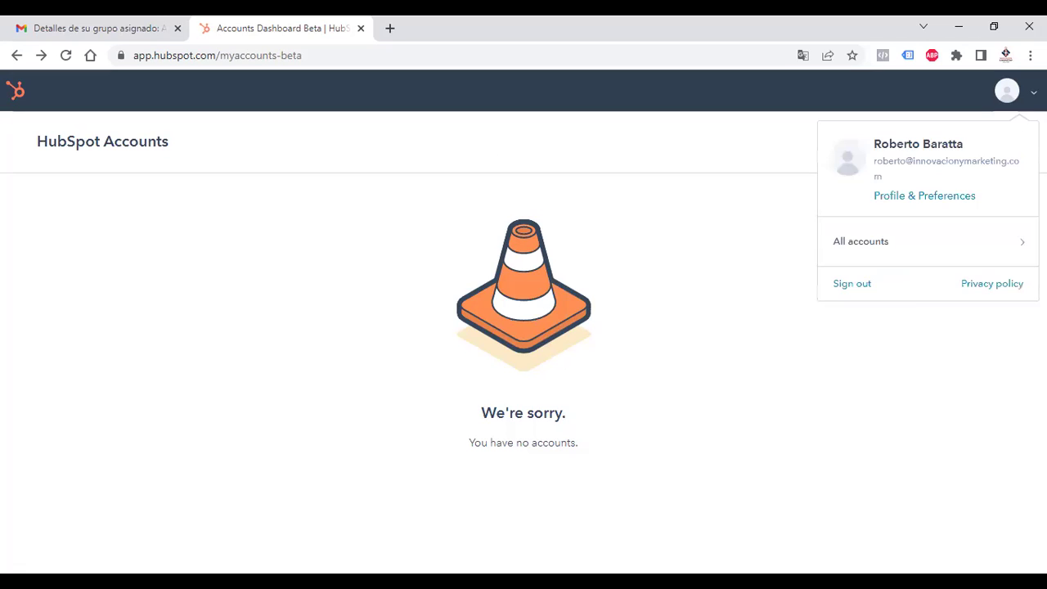
left_click(849, 285)
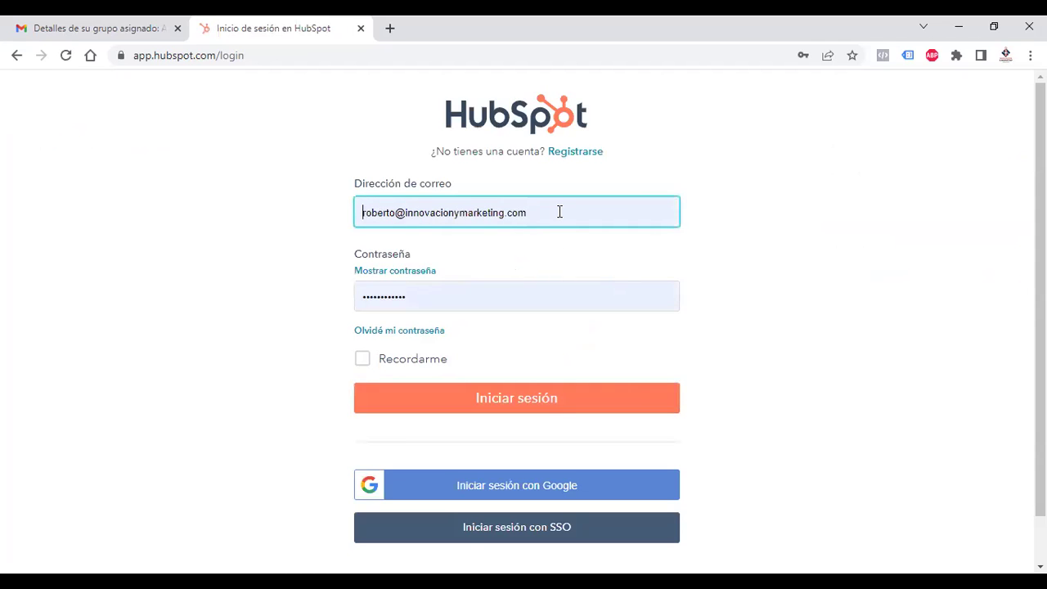
Swap in the other saved account's login from autofill, show the password and submit with Iniciar sesión.
left_click_drag(560, 212, 238, 236)
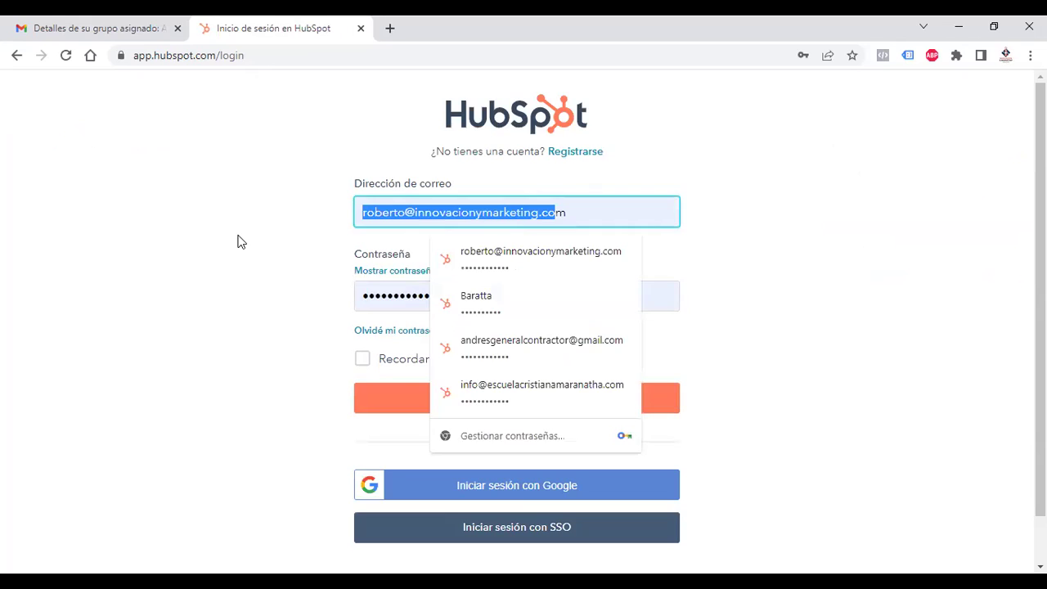
left_click(237, 241)
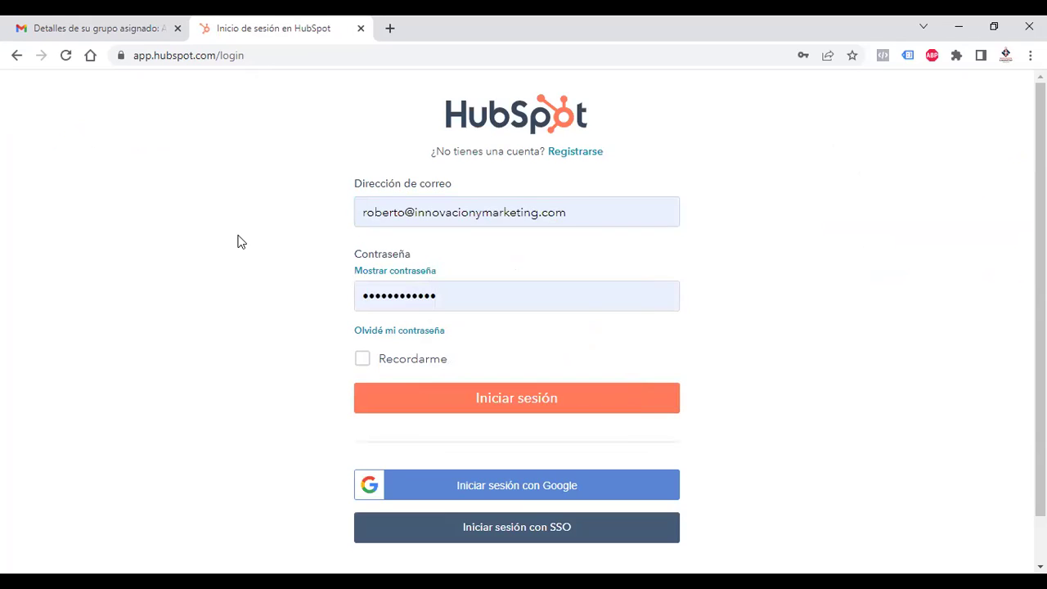
triple_click(602, 216)
left_click(225, 186)
left_click(593, 212)
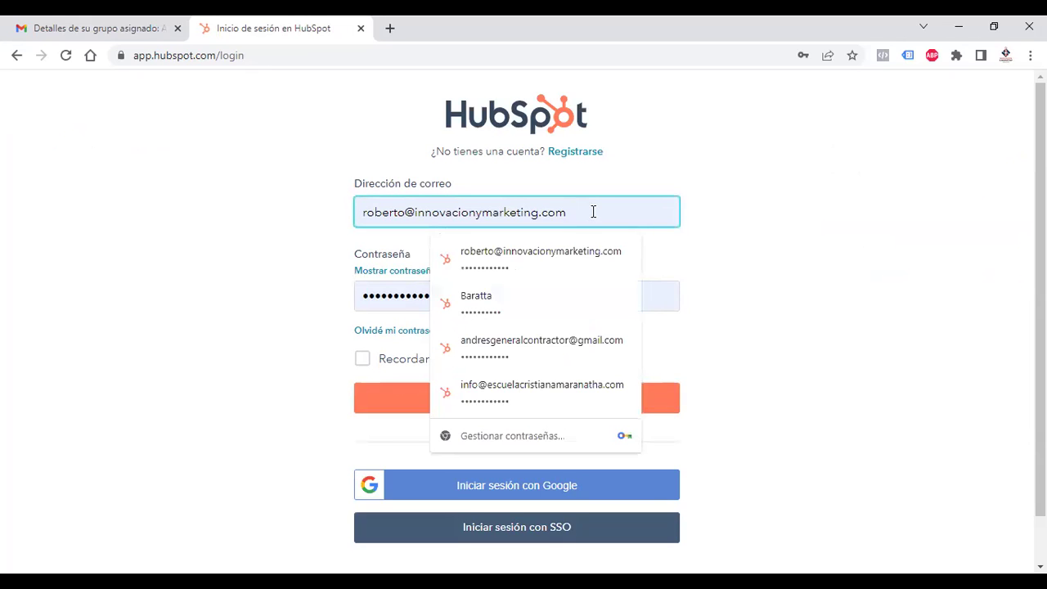
triple_click(593, 212)
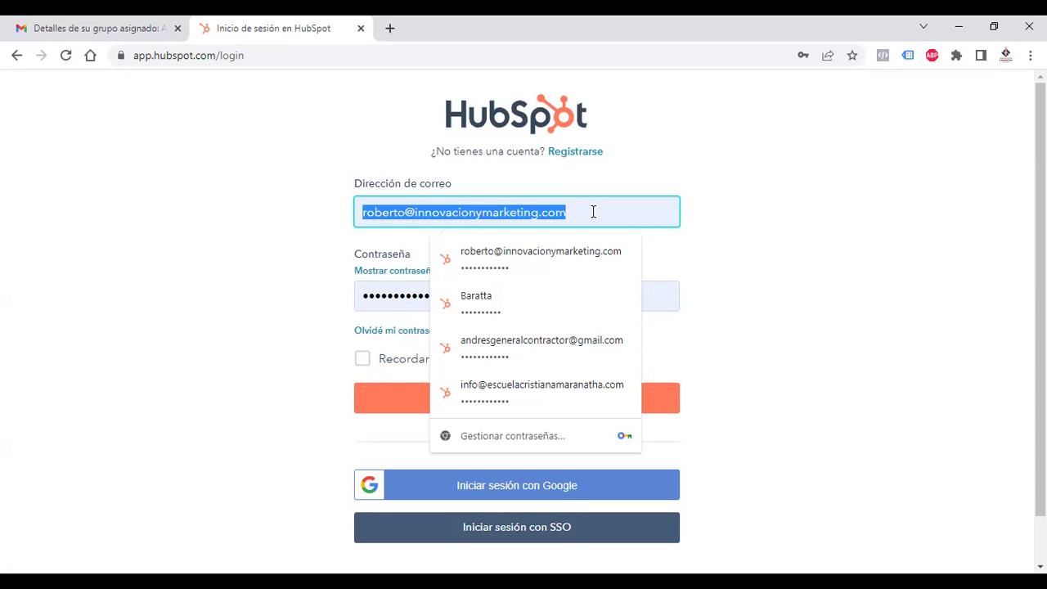
left_click(577, 249)
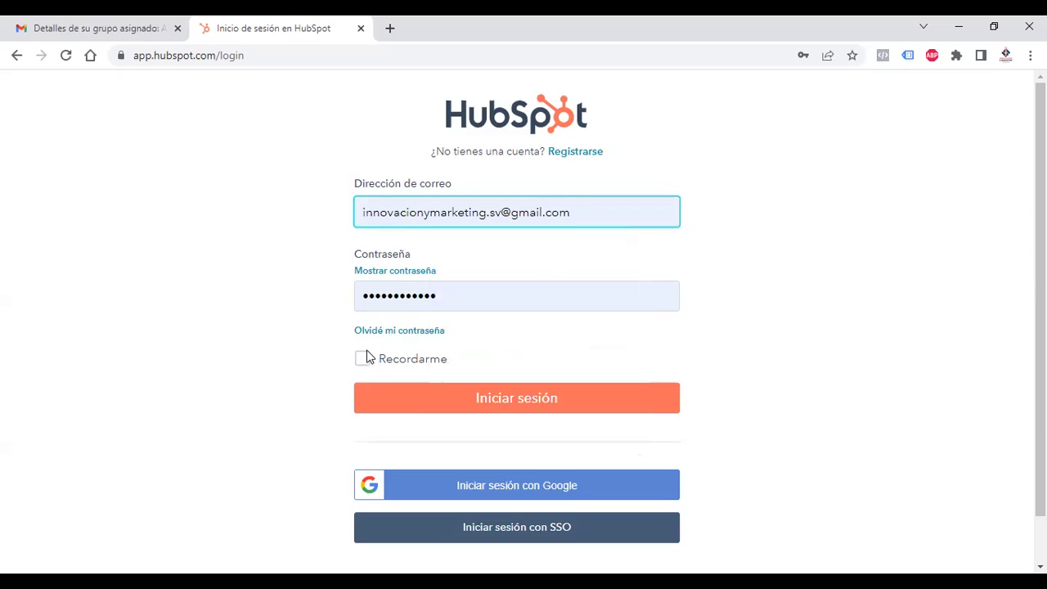
left_click(393, 273)
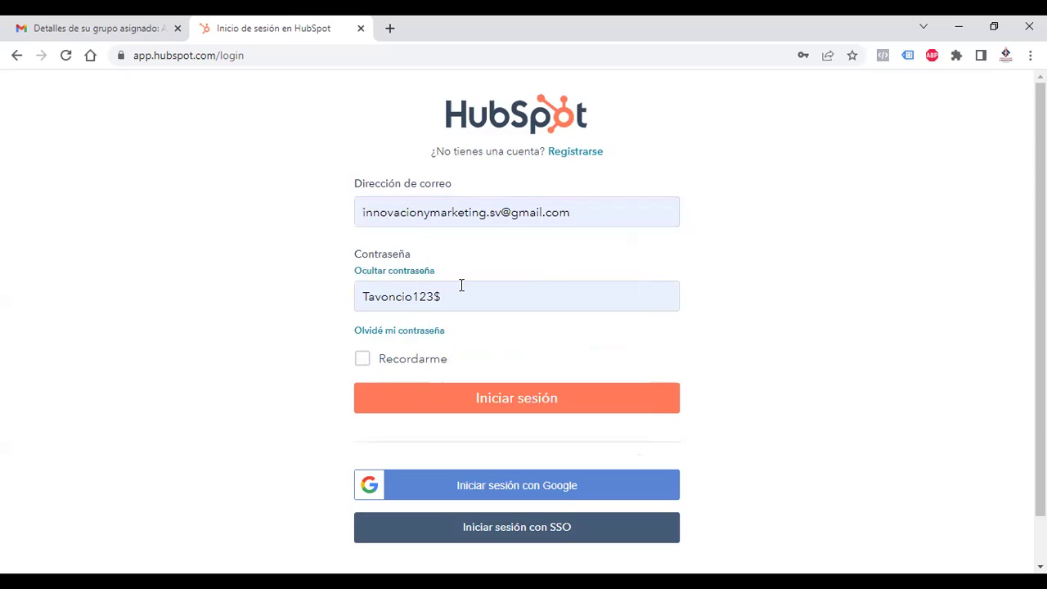
left_click(482, 398)
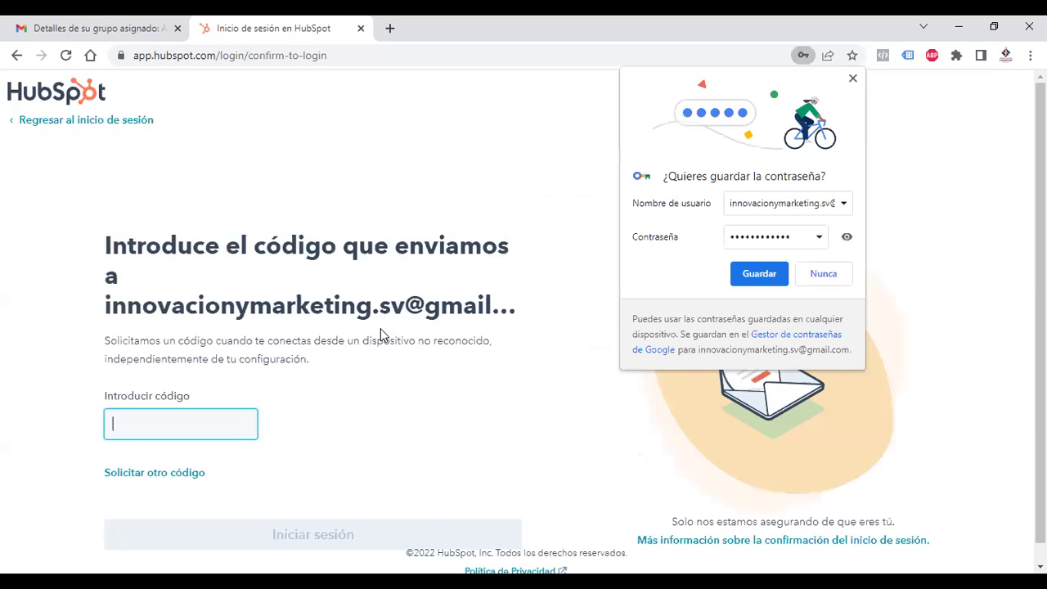
Enter the emailed verification code in the Introducir código field and submit it.
left_click(197, 427)
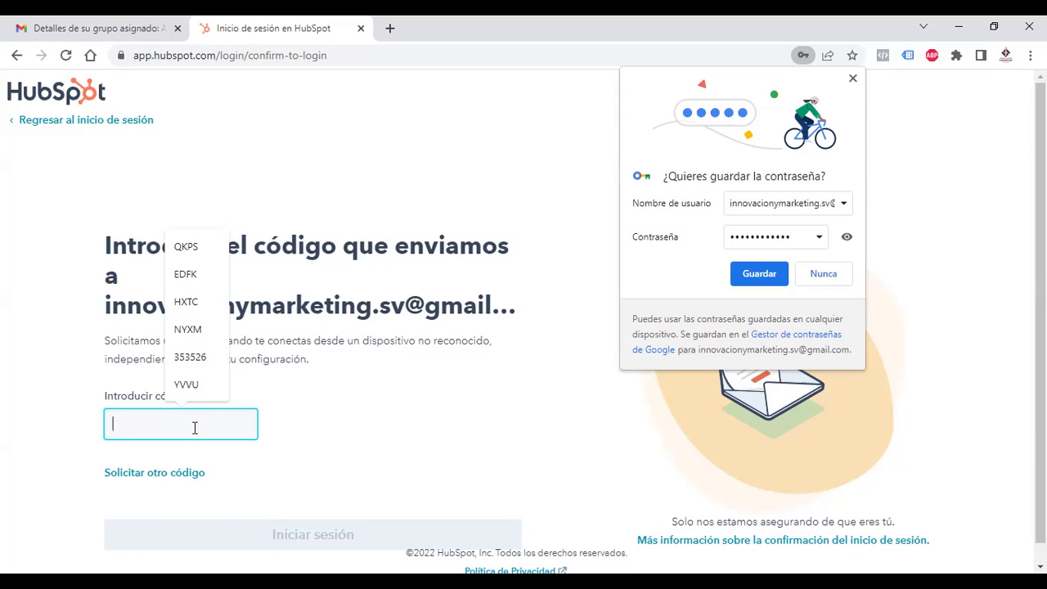
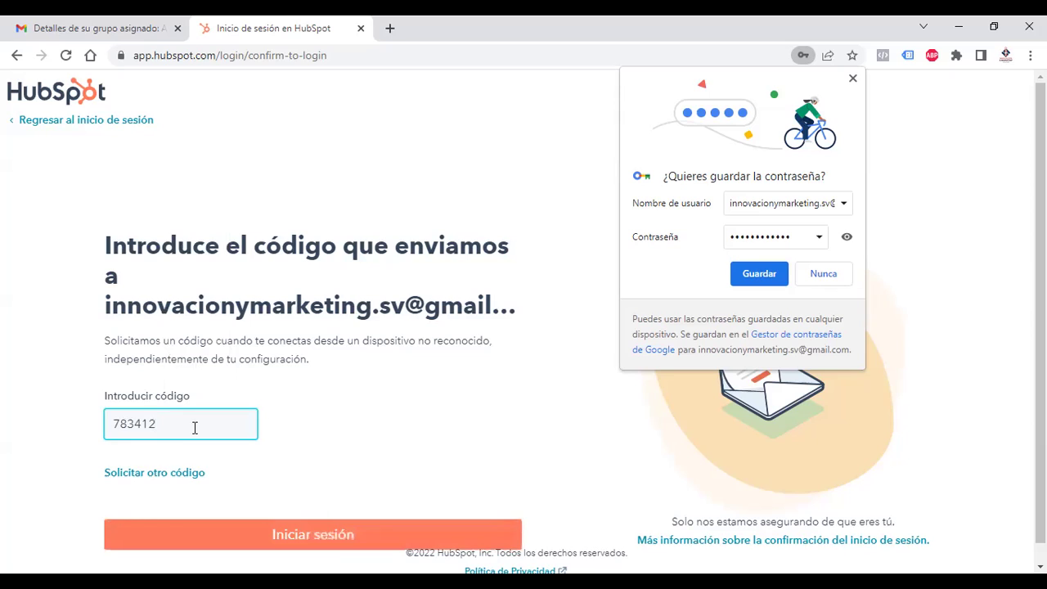
key("Return")
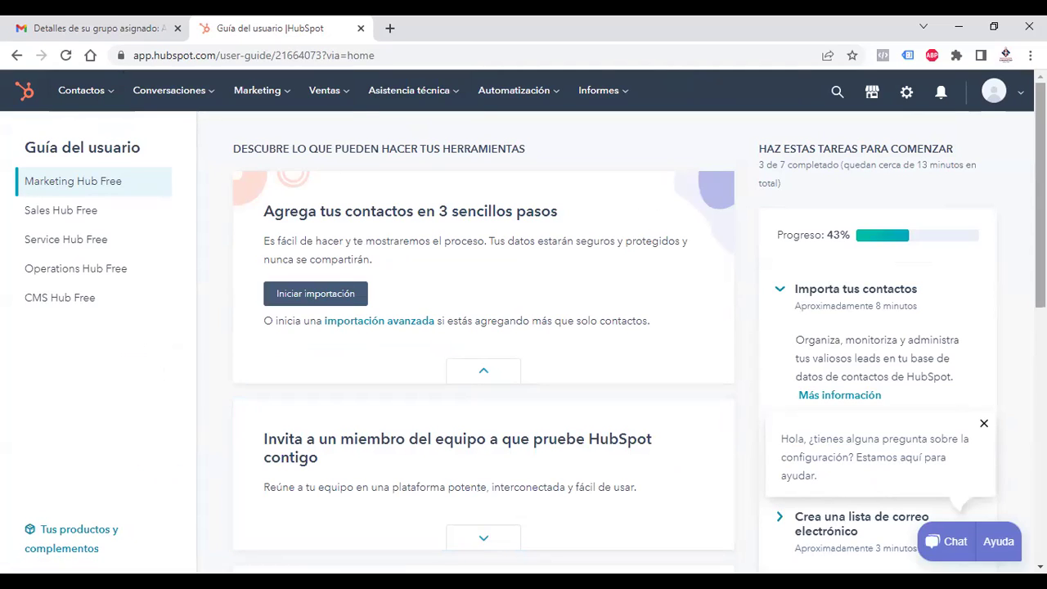
Open Contactos > Contactos from the top navigation to list all three contact records.
left_click_drag(1040, 196, 1040, 352)
scroll(483, 328, "down", 3)
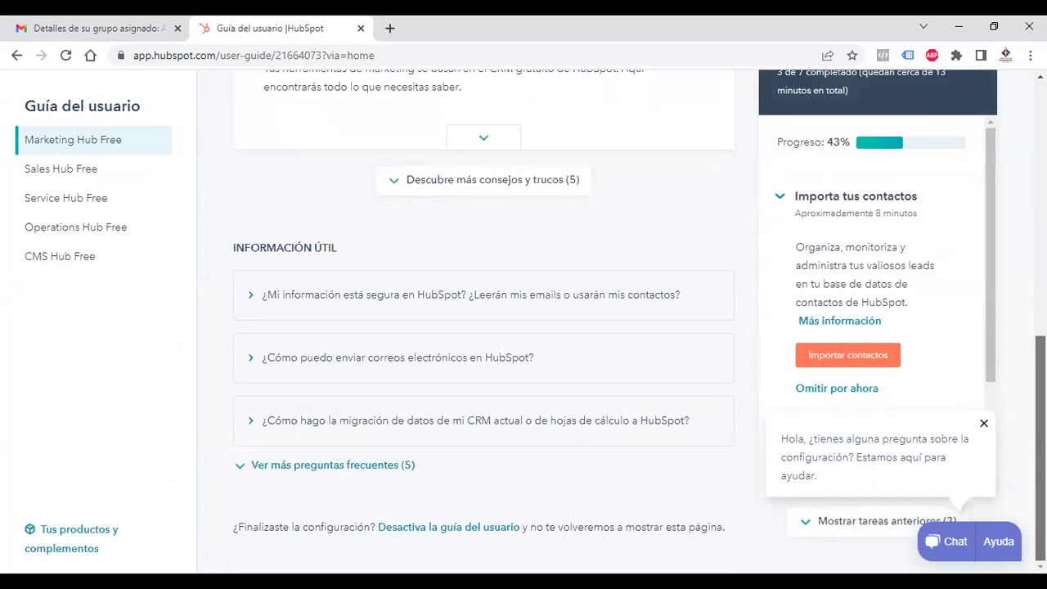
scroll(524, 327, "up", 7)
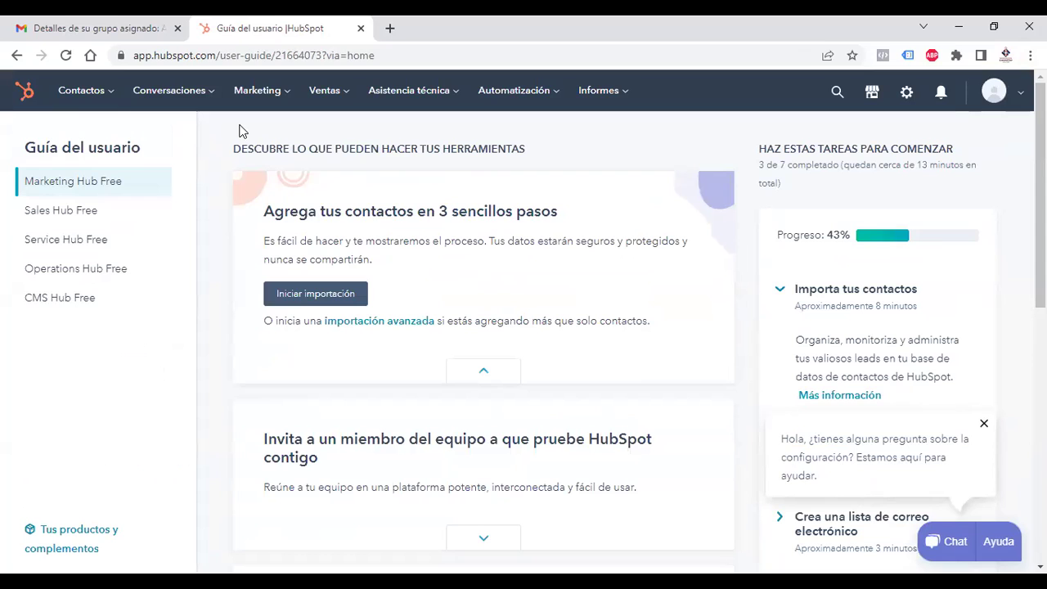
left_click(110, 98)
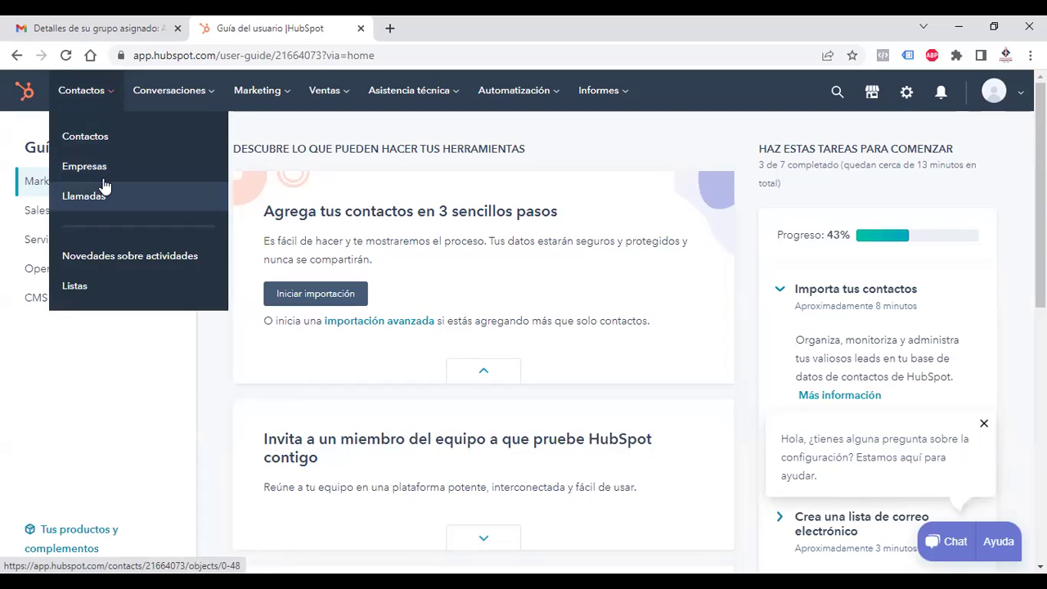
left_click(104, 137)
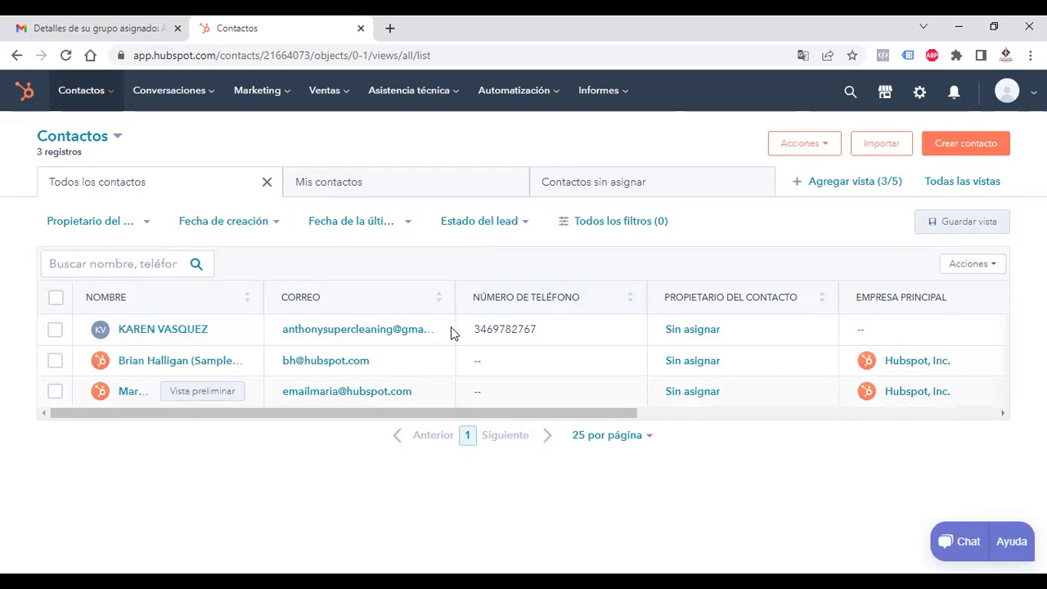
left_click_drag(618, 414, 518, 425)
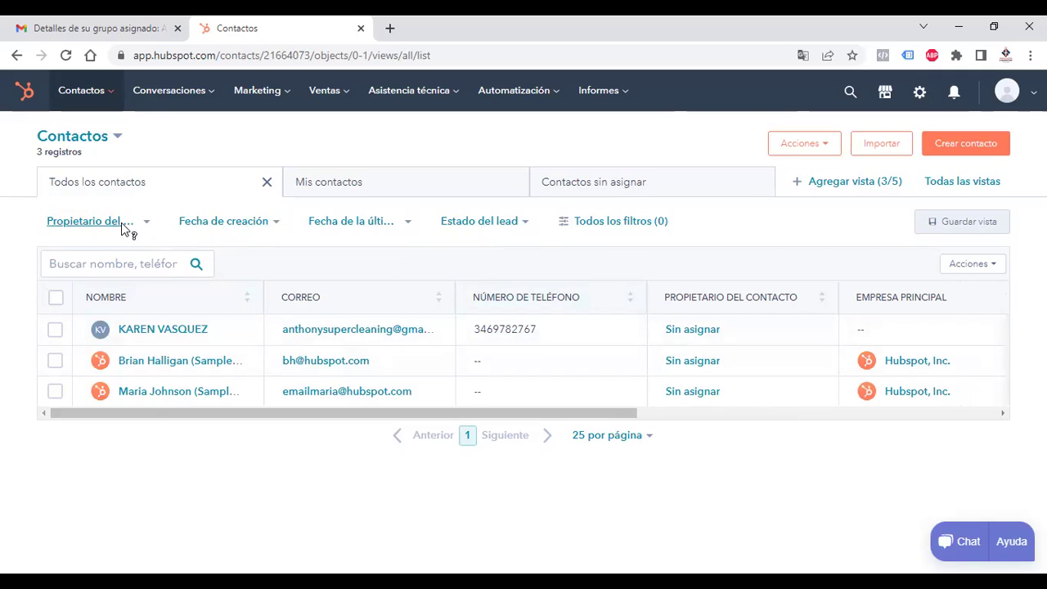
left_click(145, 226)
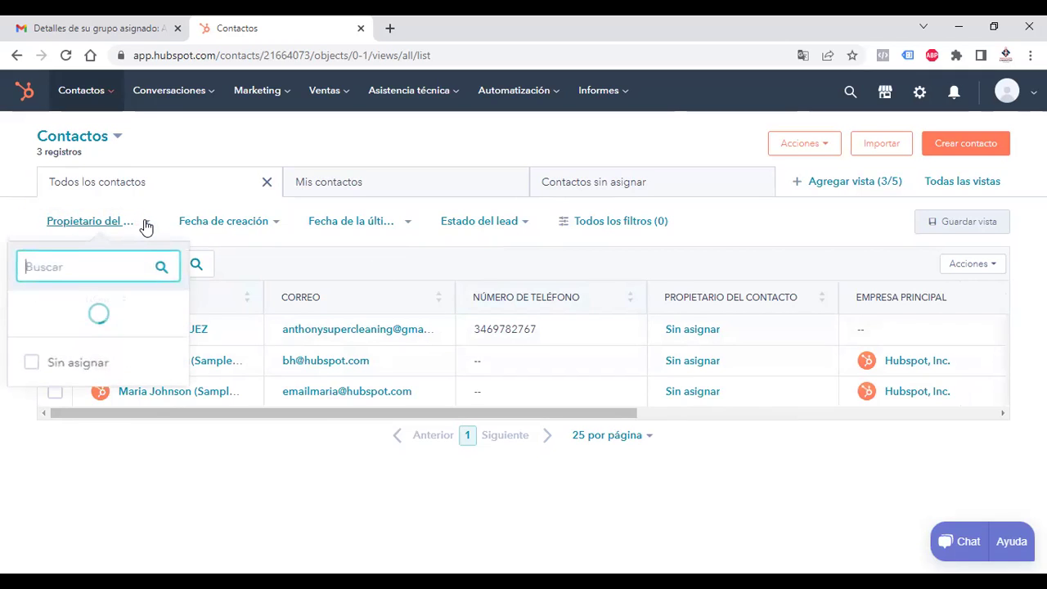
left_click(145, 226)
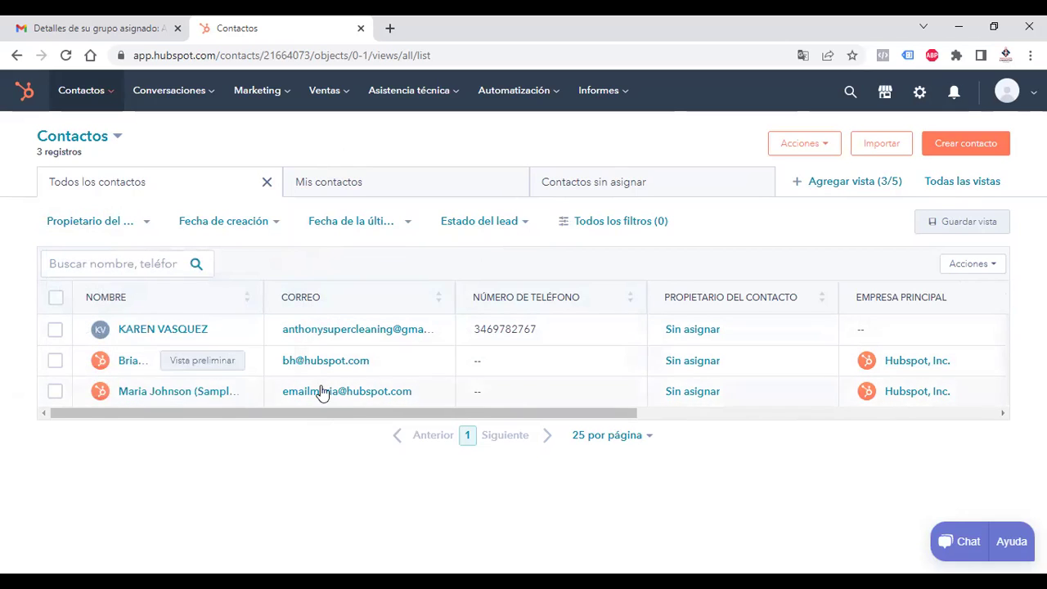
left_click(117, 138)
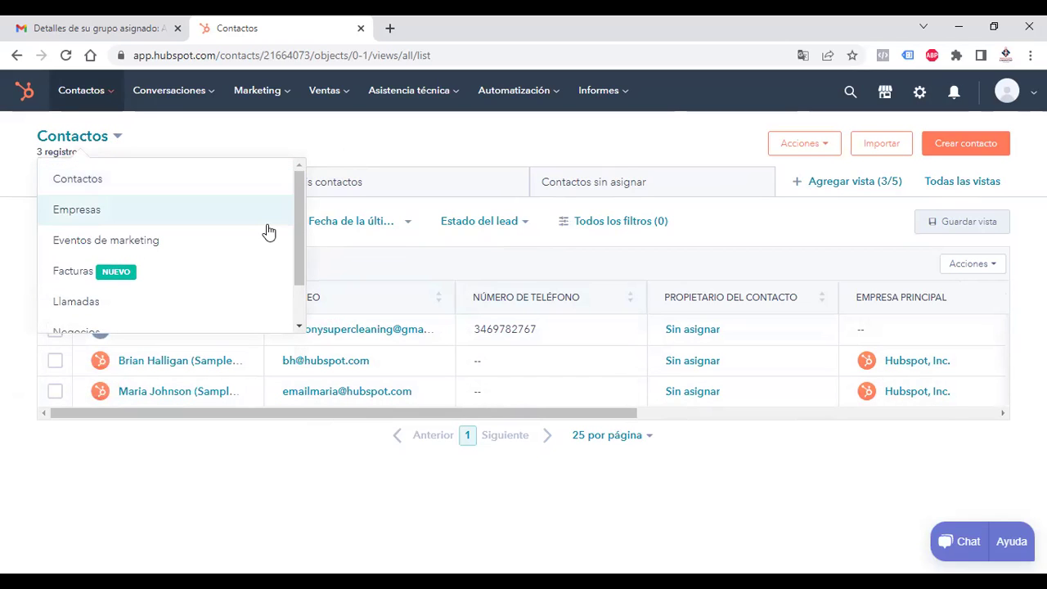
left_click_drag(301, 216, 301, 255)
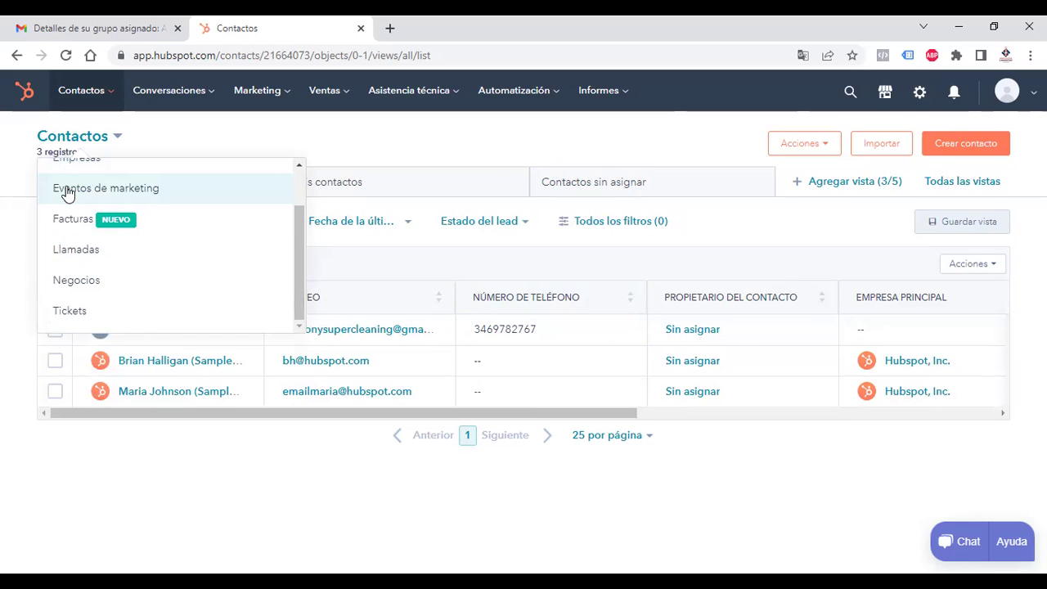
left_click(288, 135)
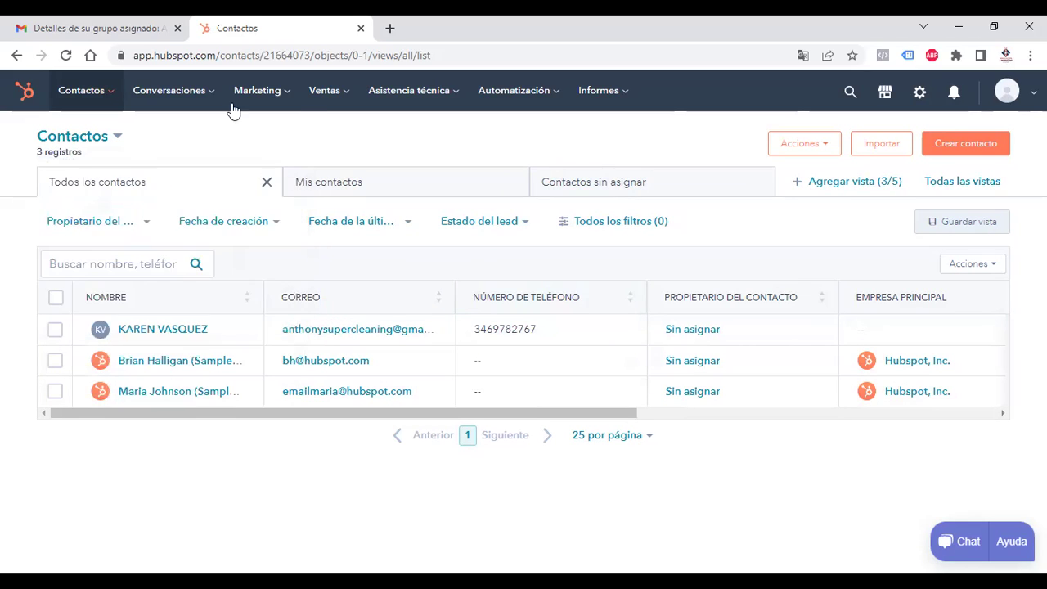
Open the Design Manager through Marketing > Herramientas de diseño in the top navigation.
mouse_move(213, 97)
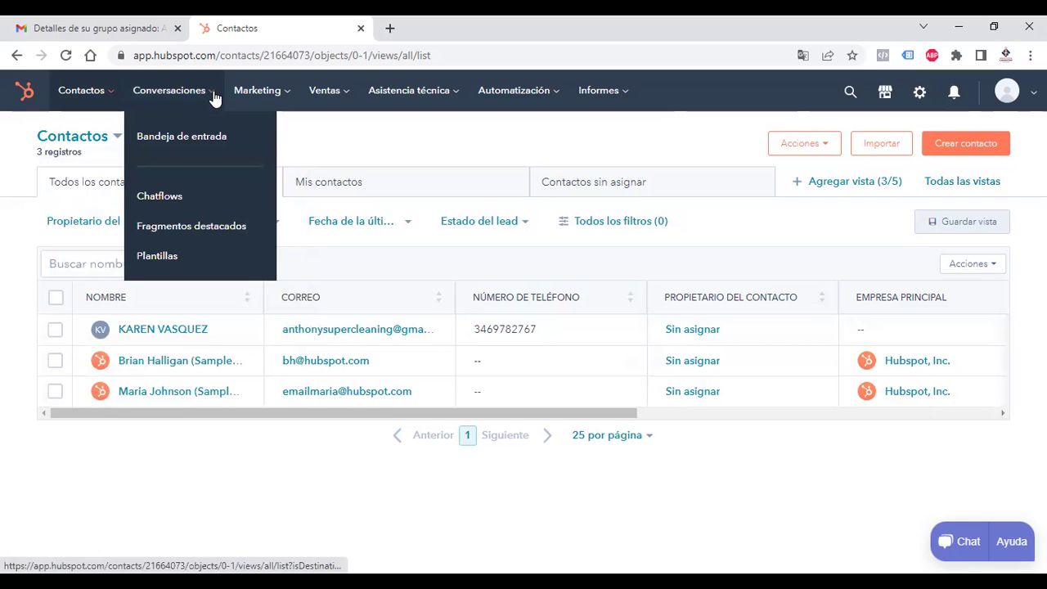
left_click(257, 90)
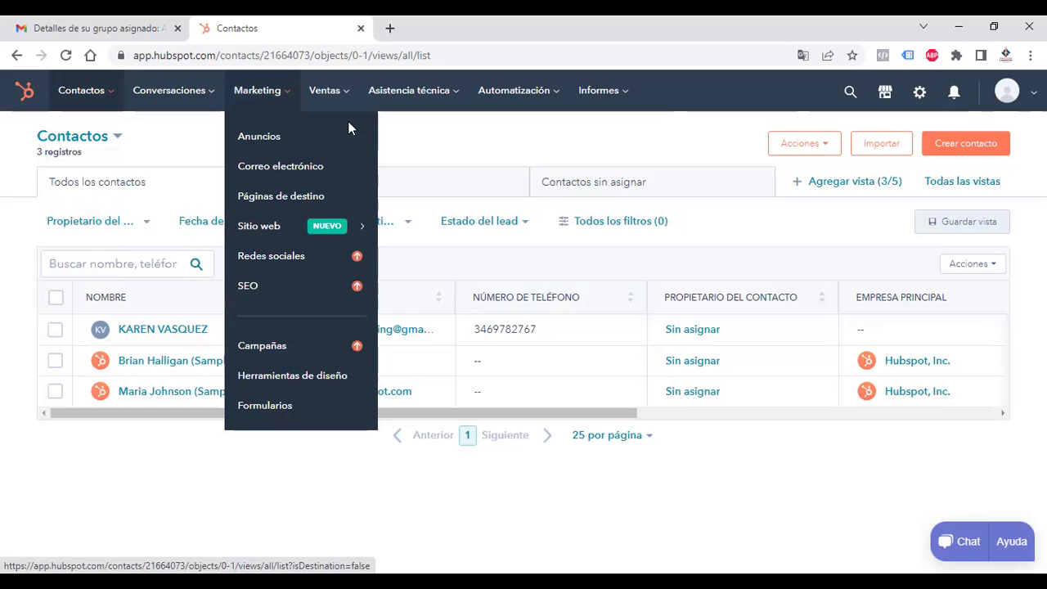
left_click(170, 90)
left_click(264, 96)
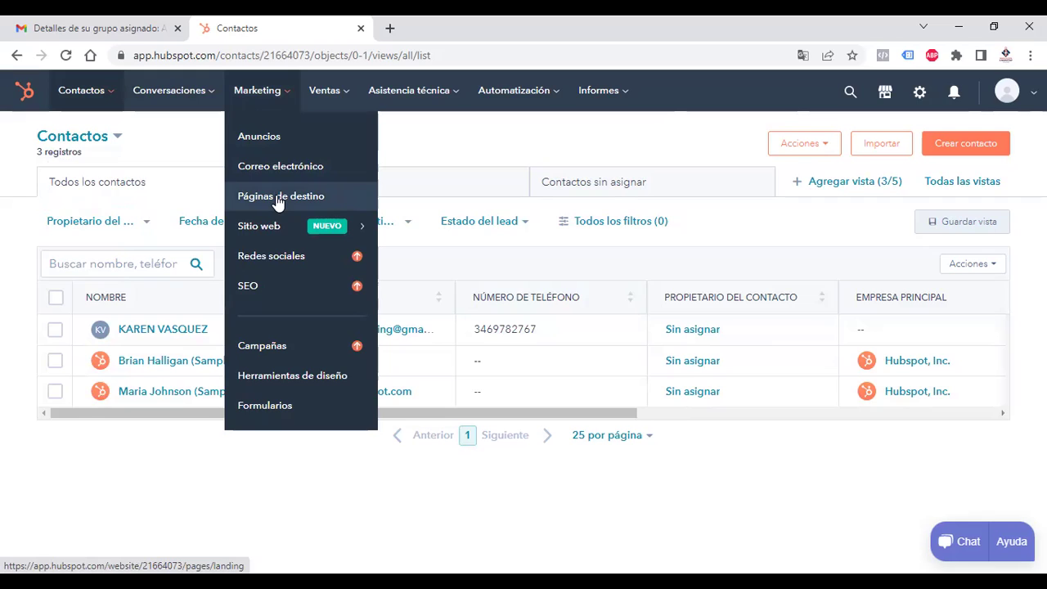
mouse_move(278, 224)
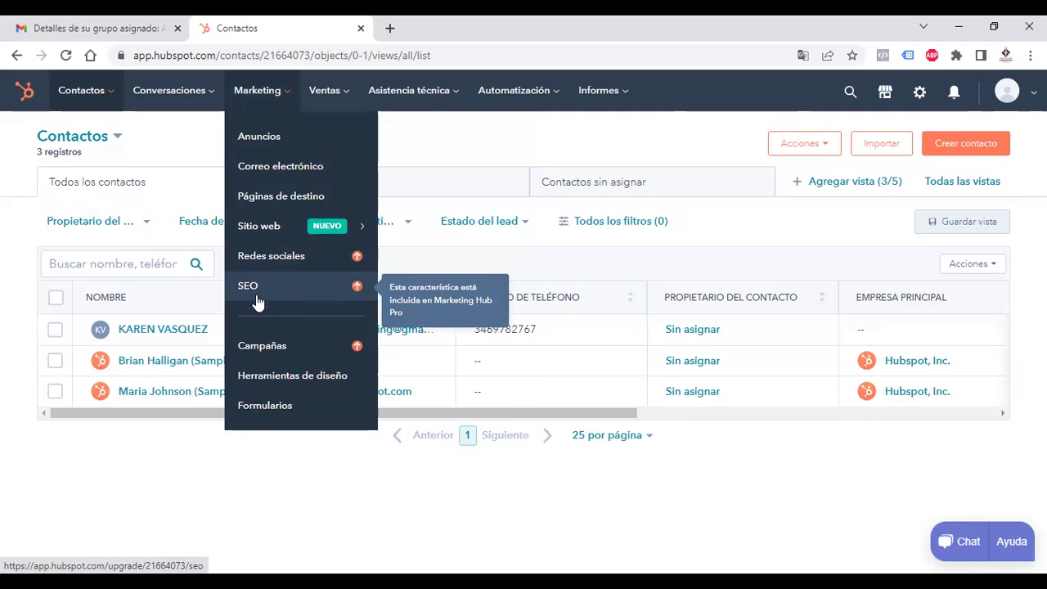
left_click(302, 376)
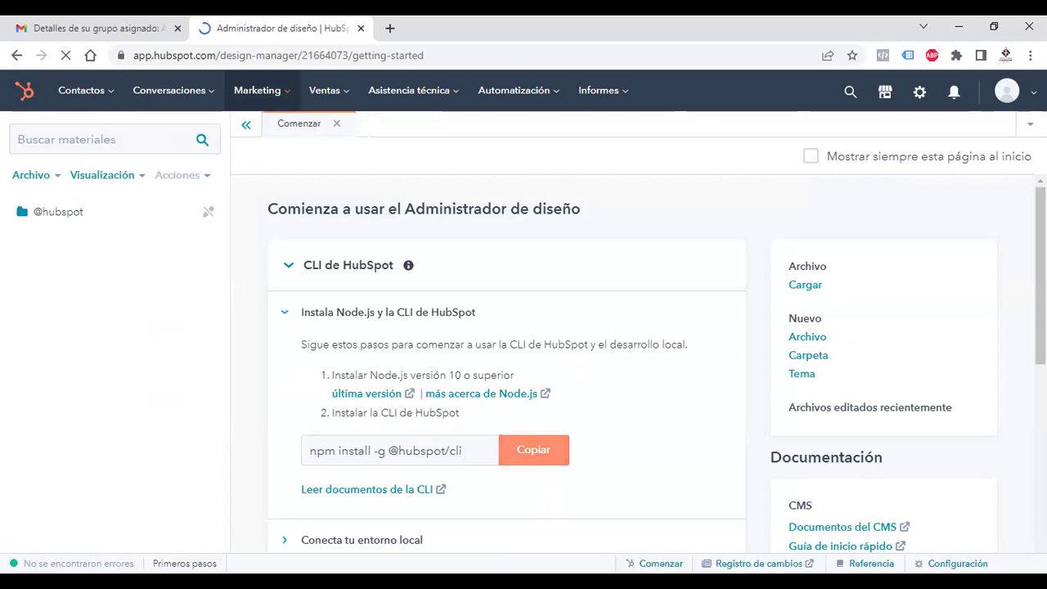
scroll(524, 344, "down", 6)
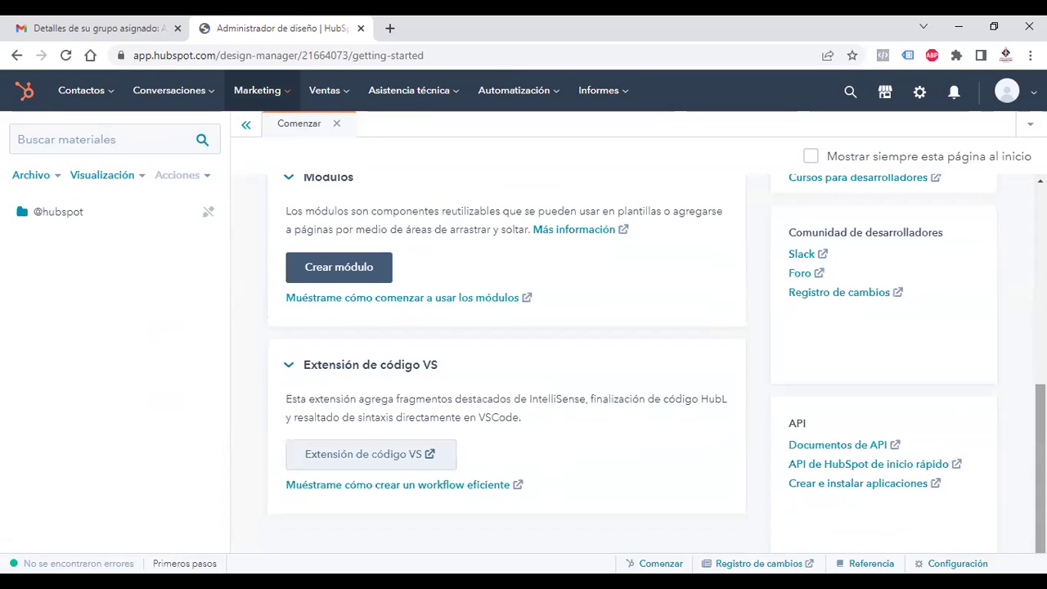
scroll(523, 344, "up", 4)
scroll(507, 352, "up", 2)
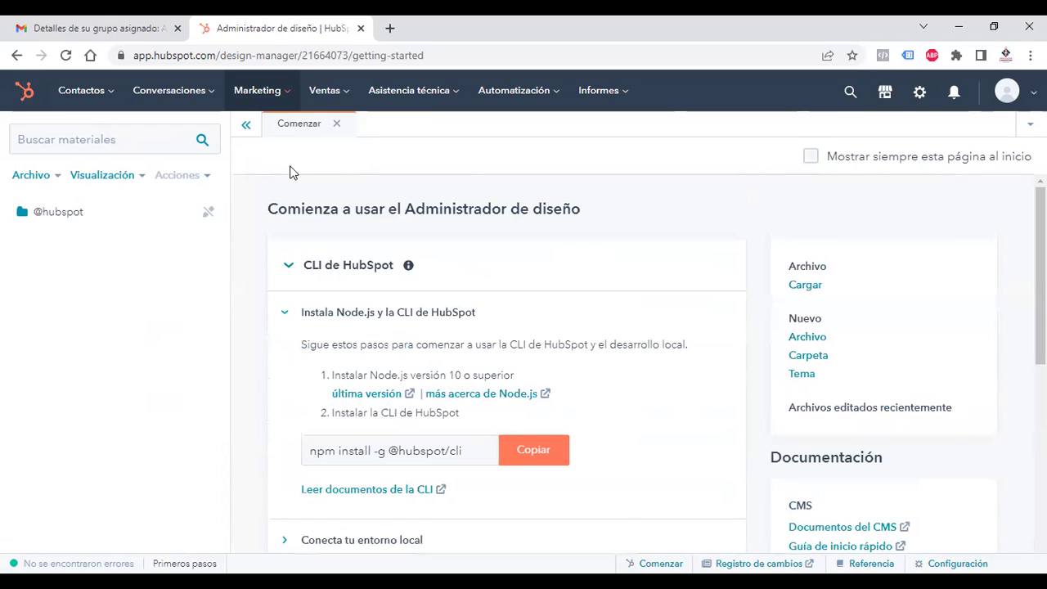
left_click(346, 96)
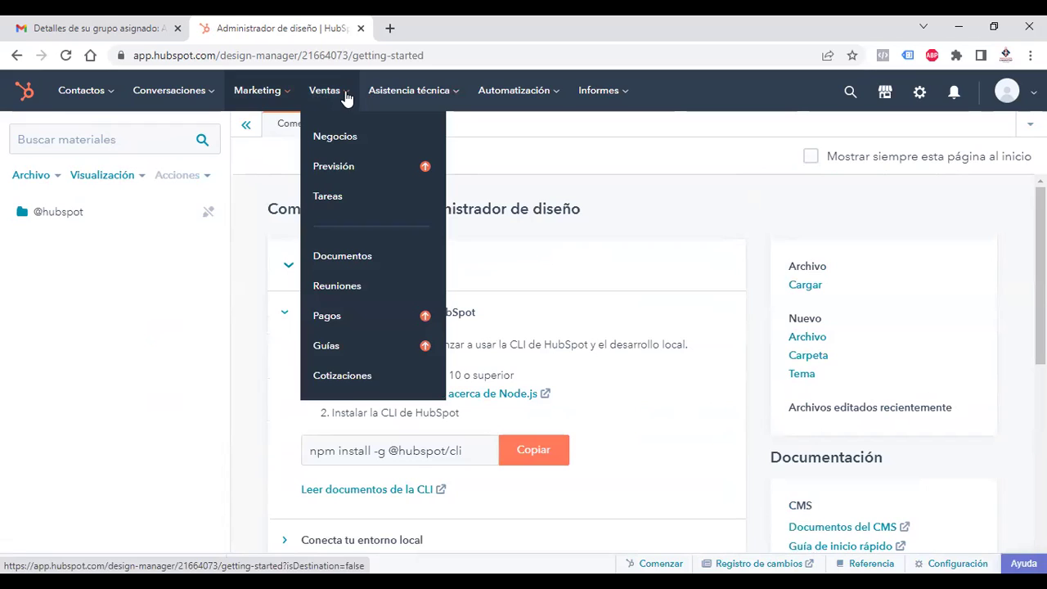
left_click(414, 97)
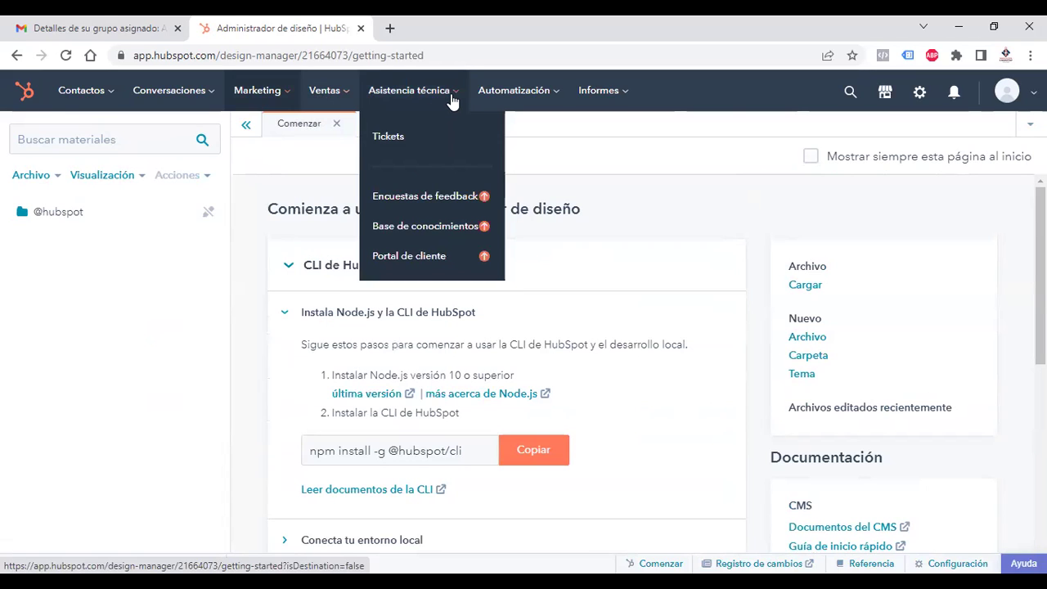
mouse_move(546, 96)
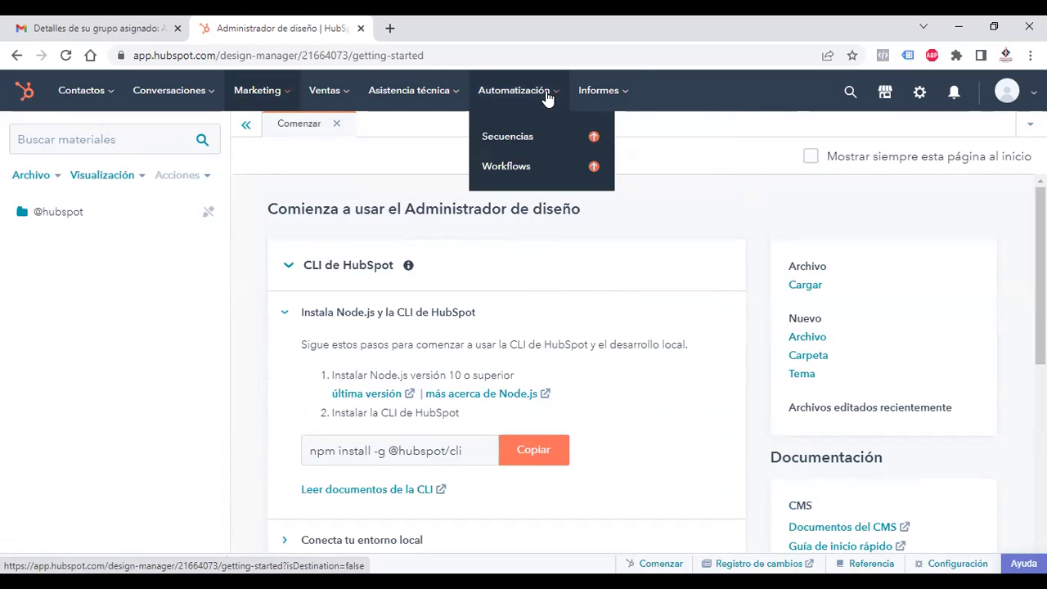
mouse_move(641, 98)
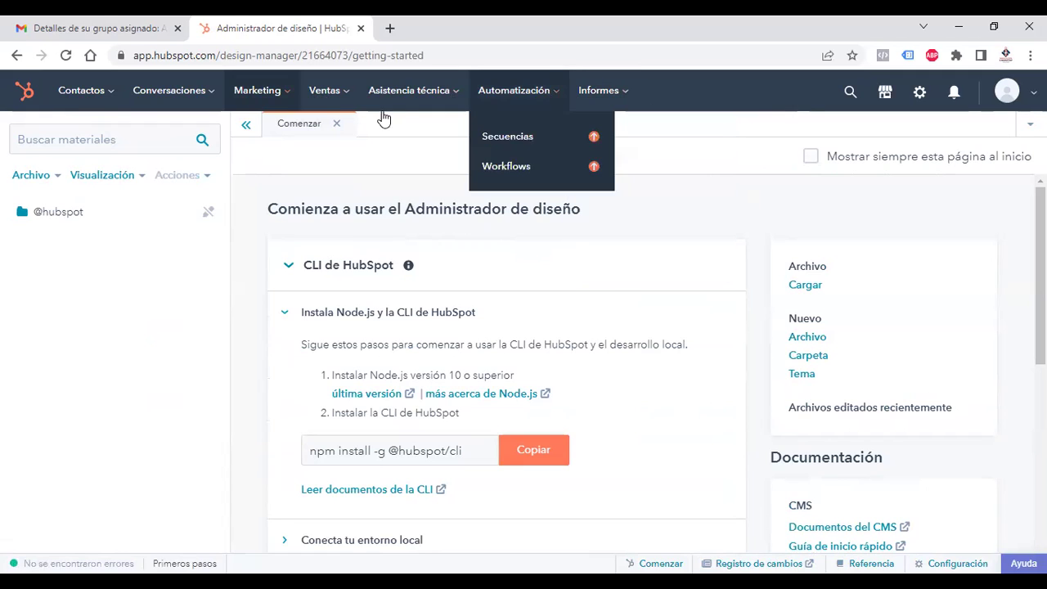
mouse_move(276, 104)
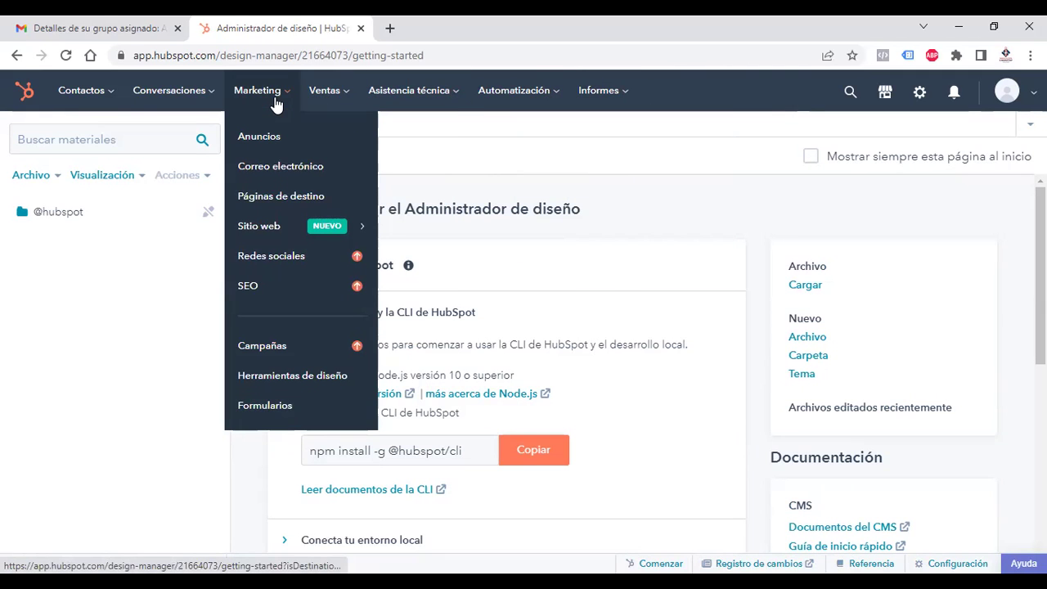
Open Marketing > Correo electrónico, then move on to Automatización > Secuencias.
left_click(272, 176)
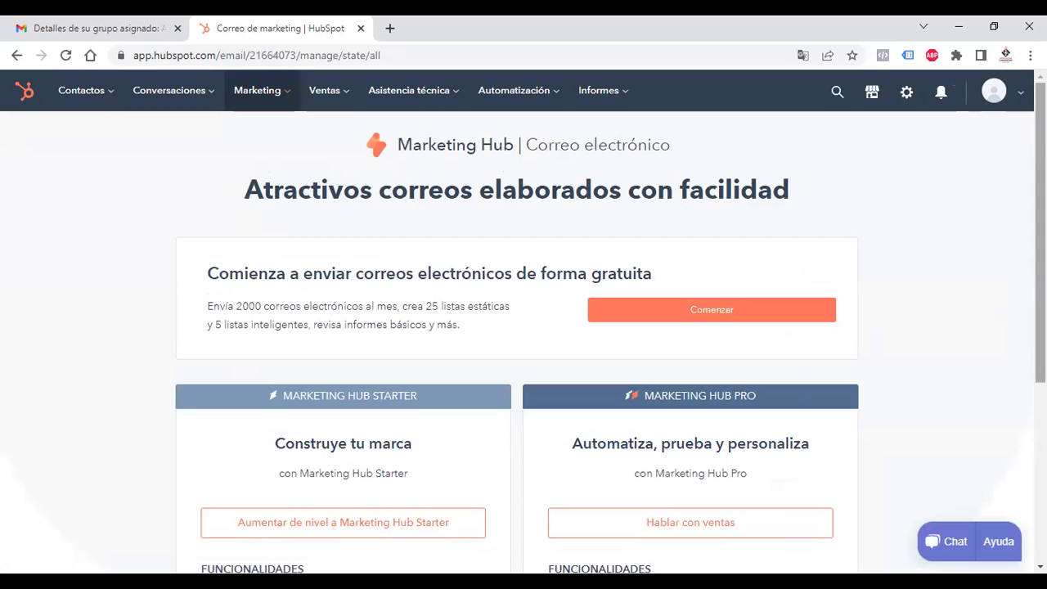
scroll(523, 327, "down", 3)
scroll(524, 327, "up", 3)
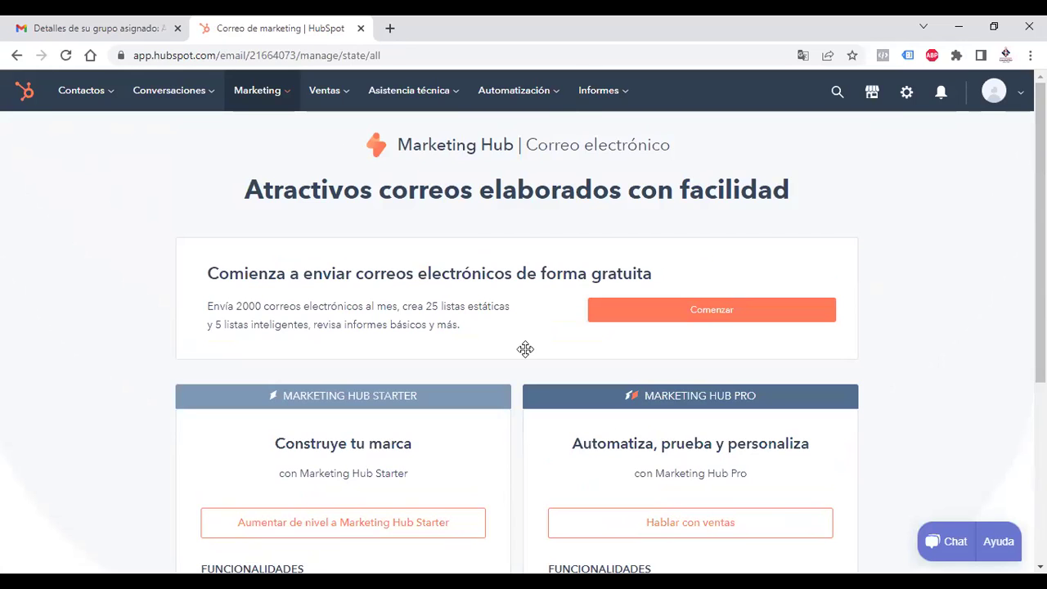
left_click(557, 91)
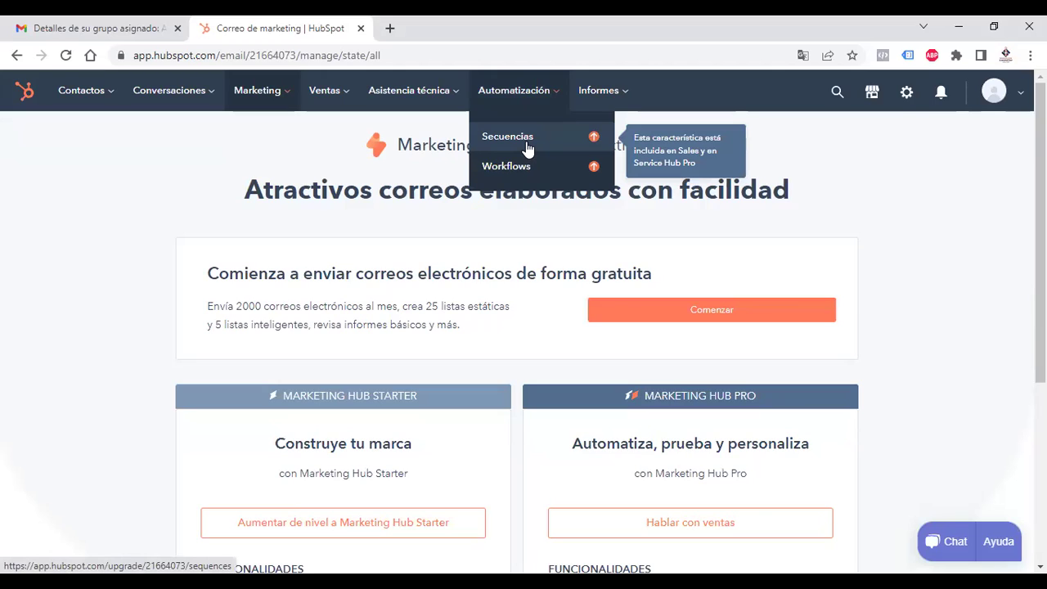
double_click(526, 148)
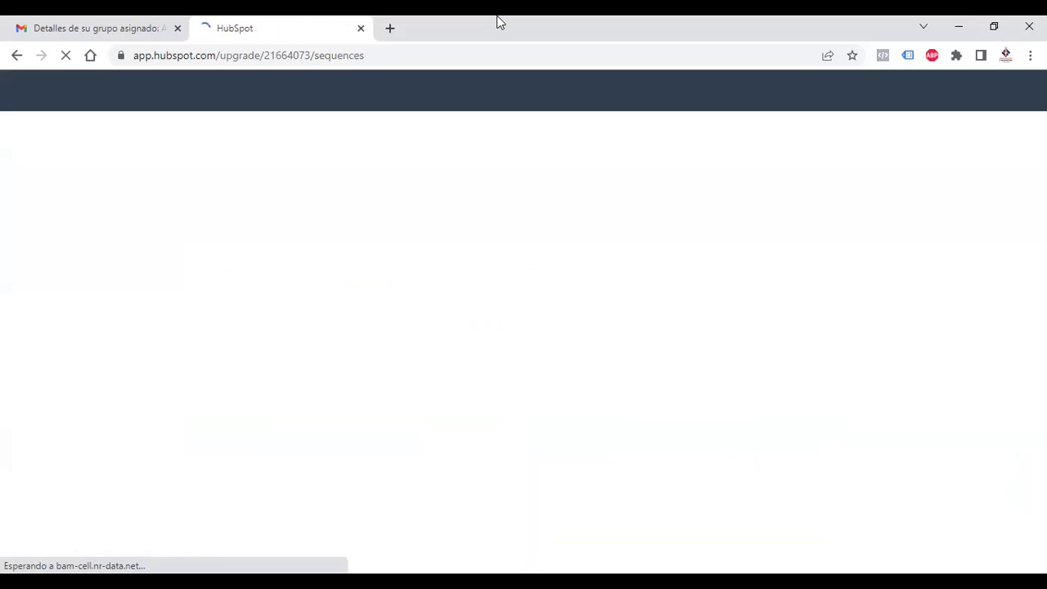
Search Google for 'mailchimp' in a new tab and open the mailchimp.com/es/ result.
left_click(392, 28)
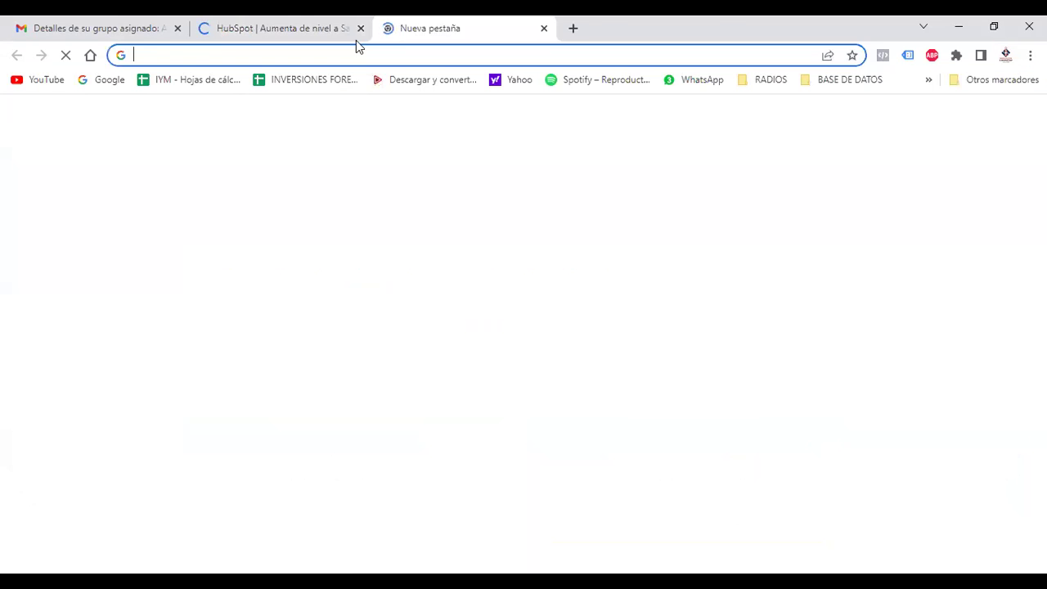
left_click(93, 81)
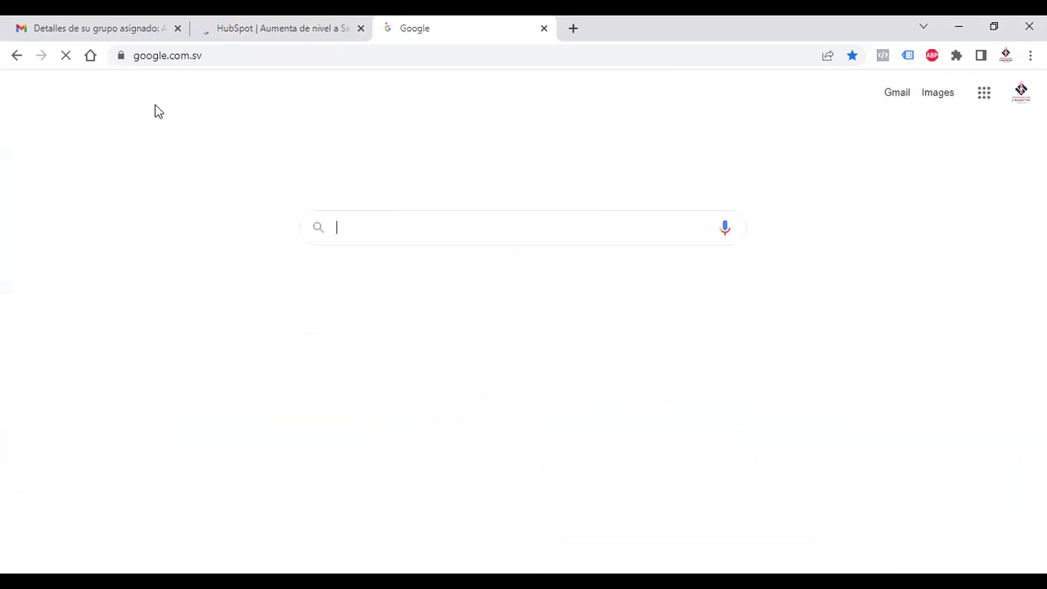
left_click(362, 224)
type("mail")
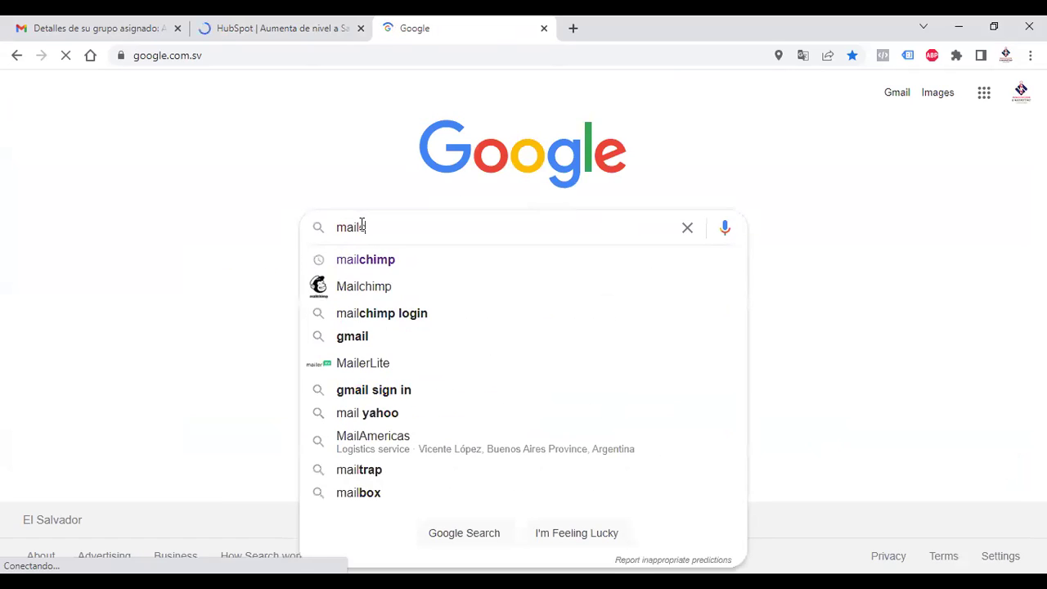
type("c")
left_click(365, 260)
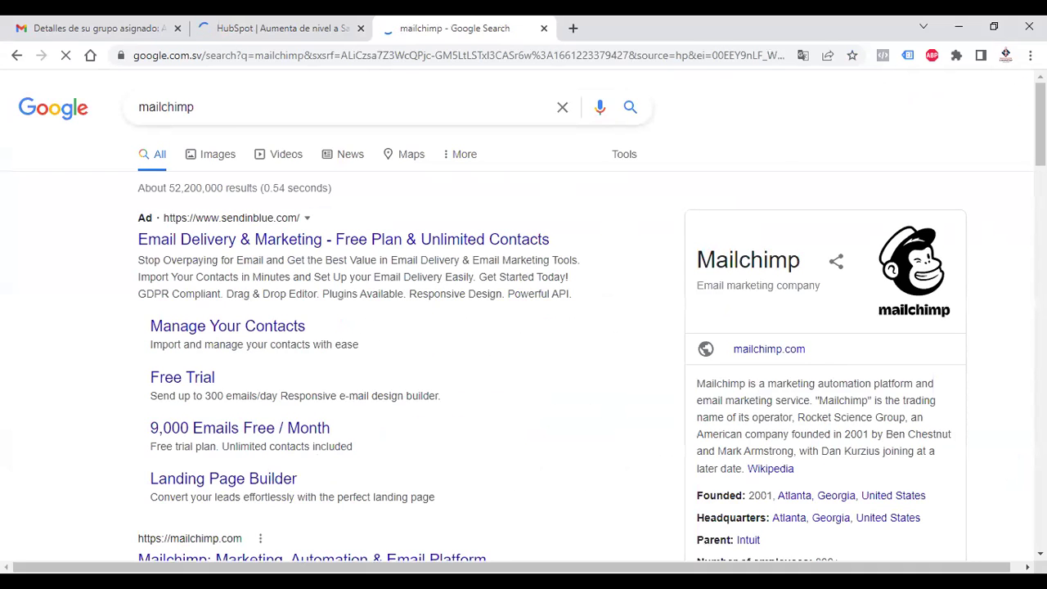
scroll(676, 278, "down", 3)
scroll(300, 227, "down", 1)
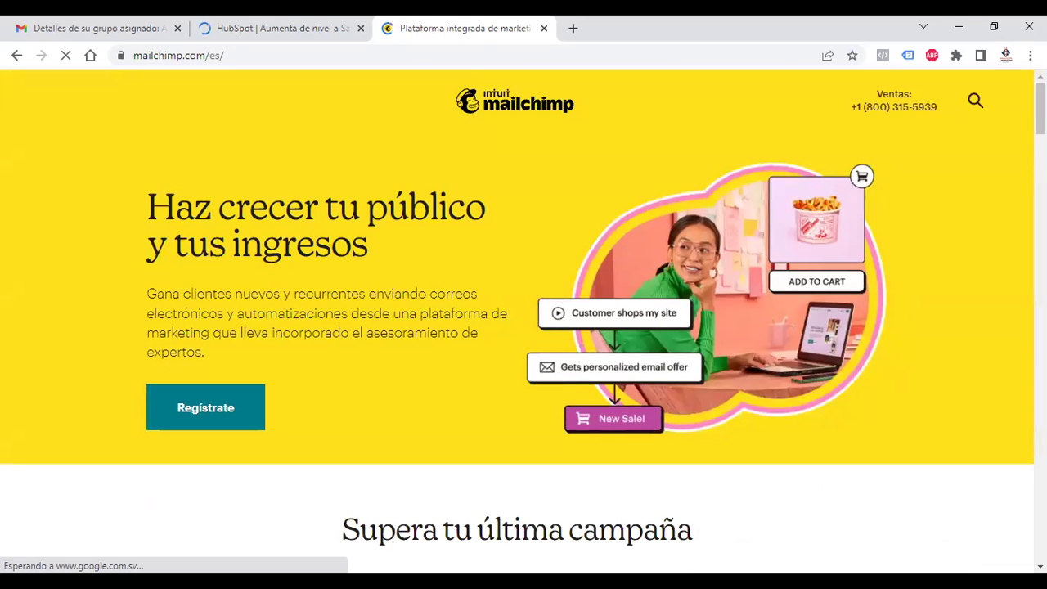
Log in to Mailchimp with the account username and password, choosing 'I'll do this later' for security setup.
scroll(523, 311, "down", 8)
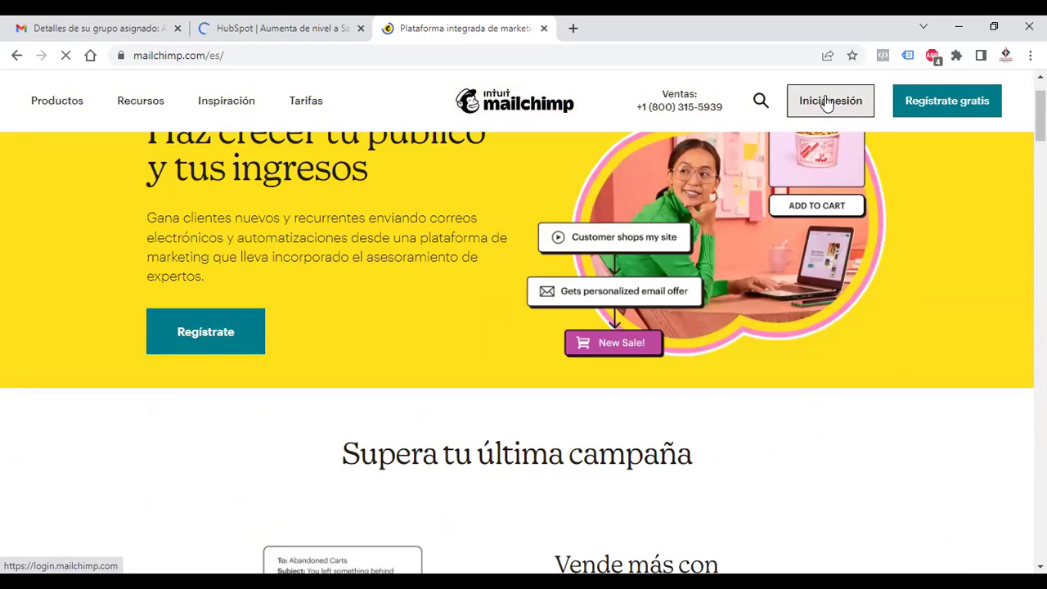
left_click(828, 101)
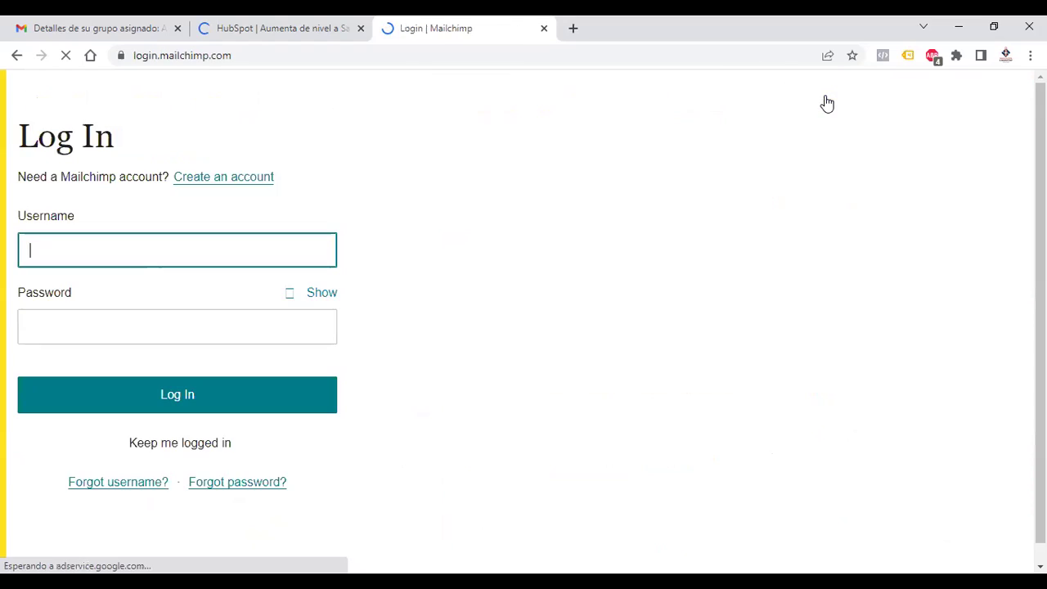
left_click(239, 247)
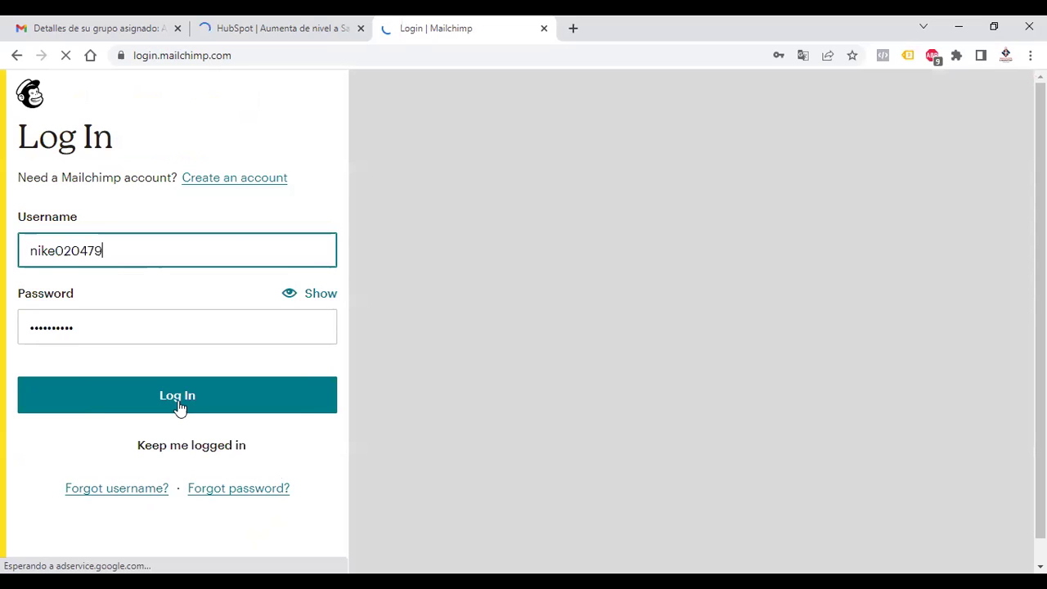
left_click(179, 402)
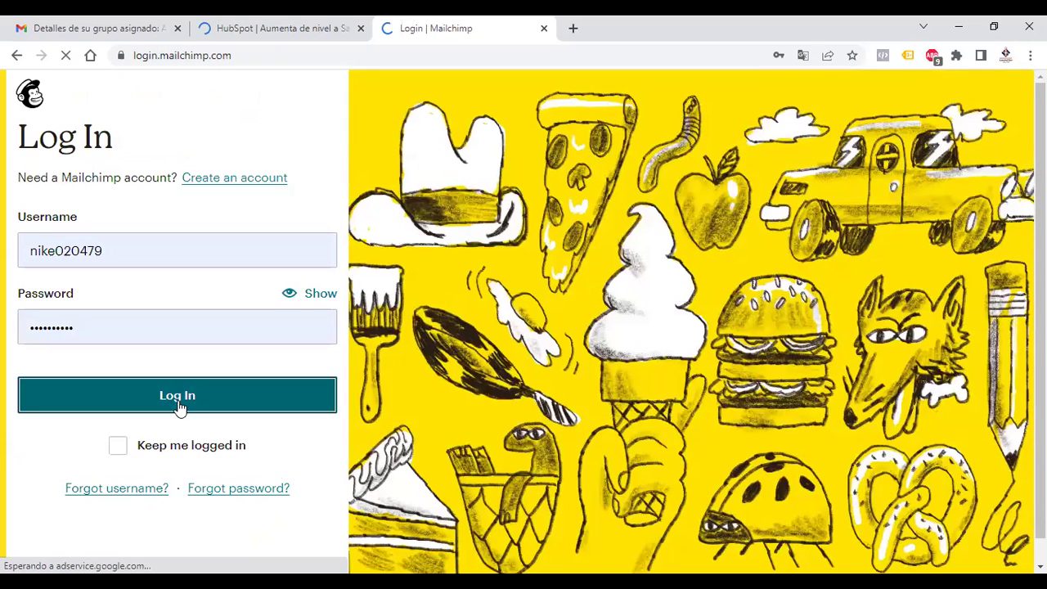
left_click(179, 401)
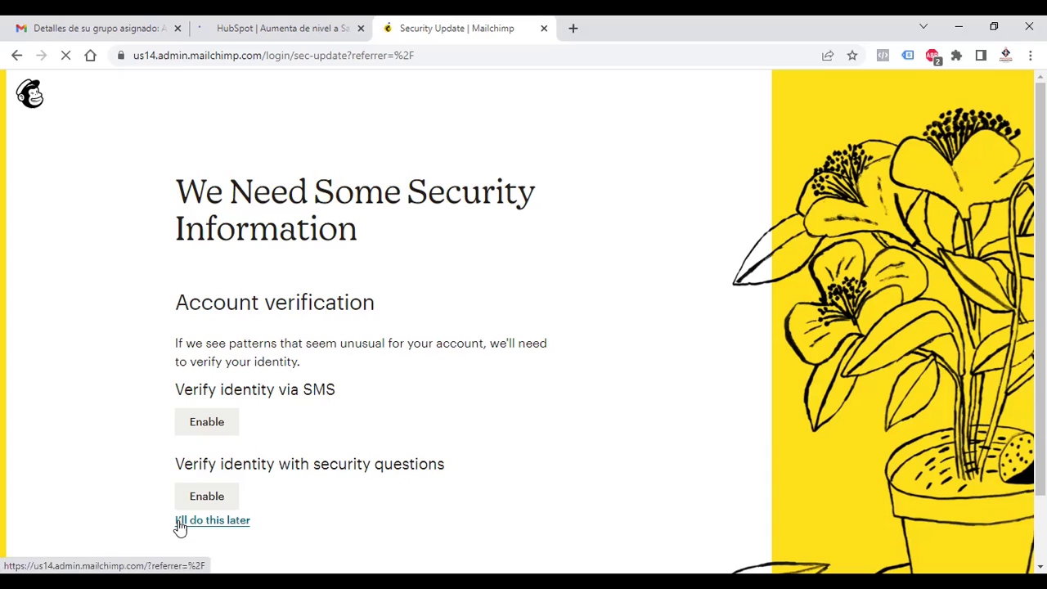
left_click(178, 524)
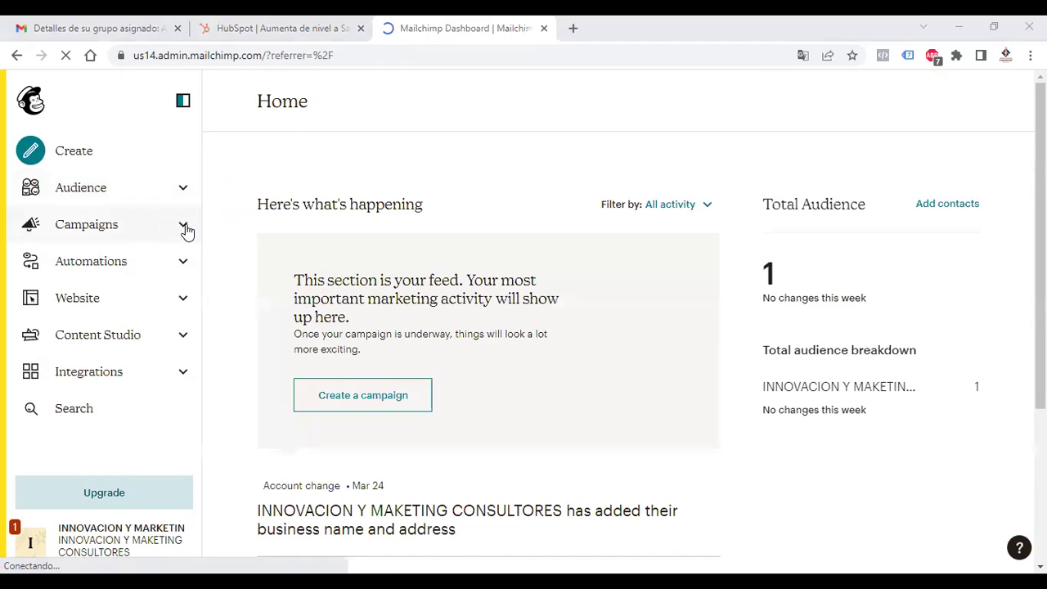
Go to Campaigns > Email templates and edit the INGLÉS CORPORATIVO template.
left_click(185, 229)
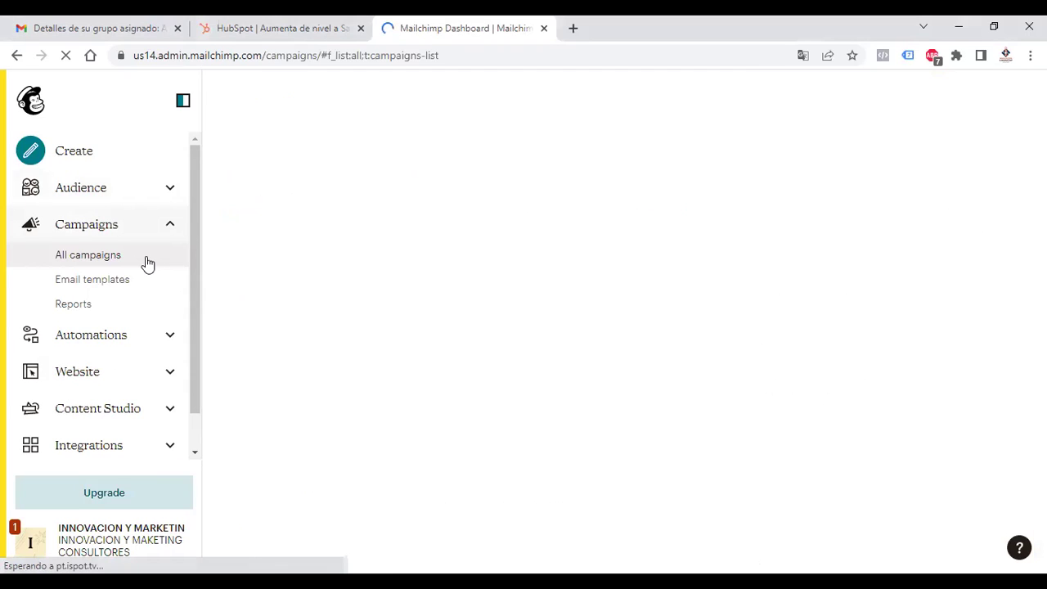
left_click(96, 280)
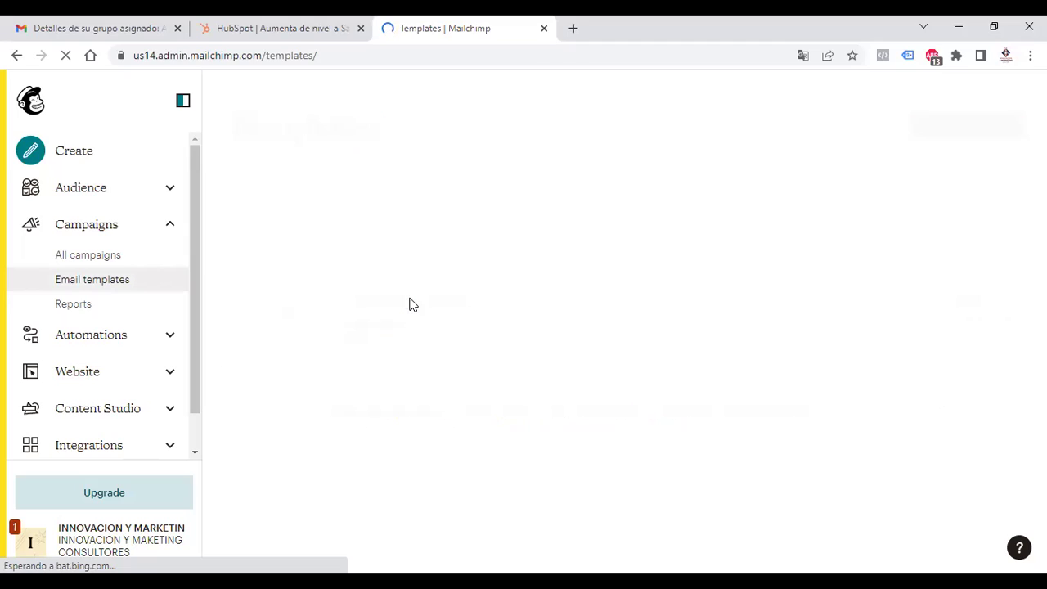
left_click(511, 308)
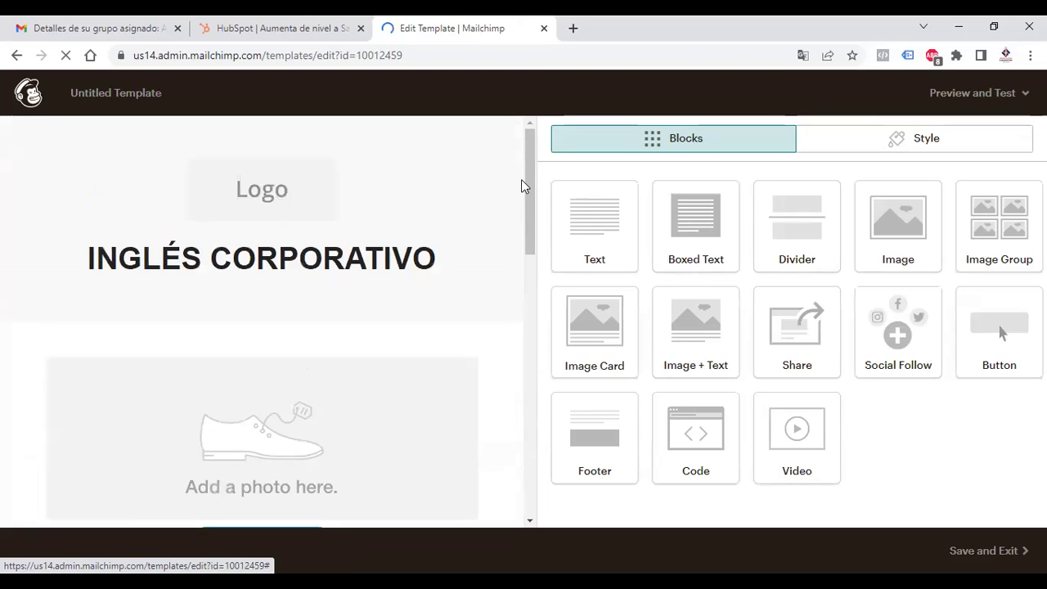
Drop an empty Image block under the INGLÉS CORPORATIVO heading, opening its Image content settings.
left_click_drag(529, 154, 542, 350)
scroll(534, 396, "down", 3)
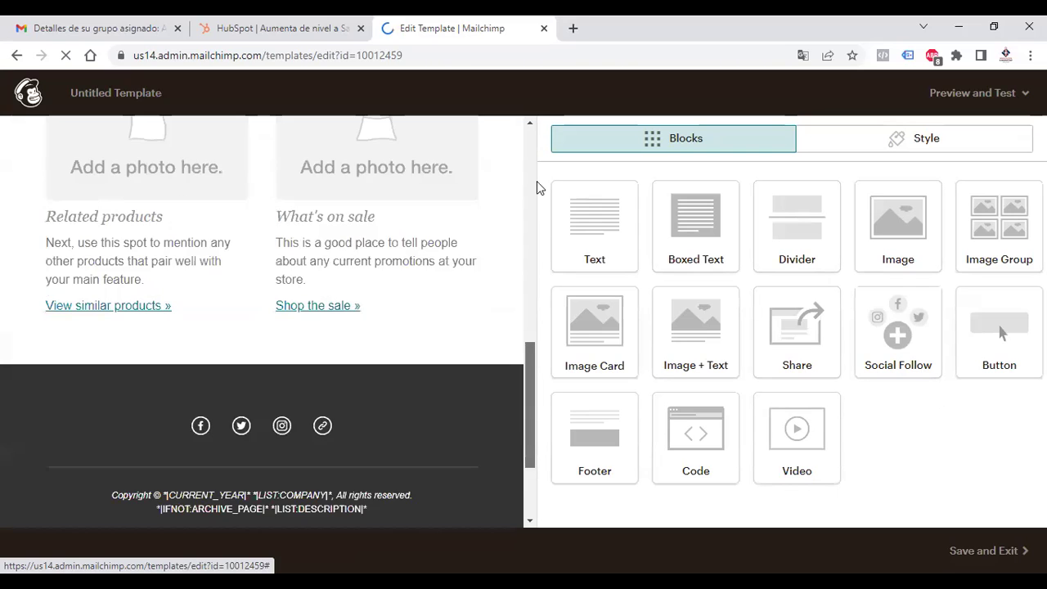
scroll(537, 181, "up", 8)
scroll(537, 157, "up", 3)
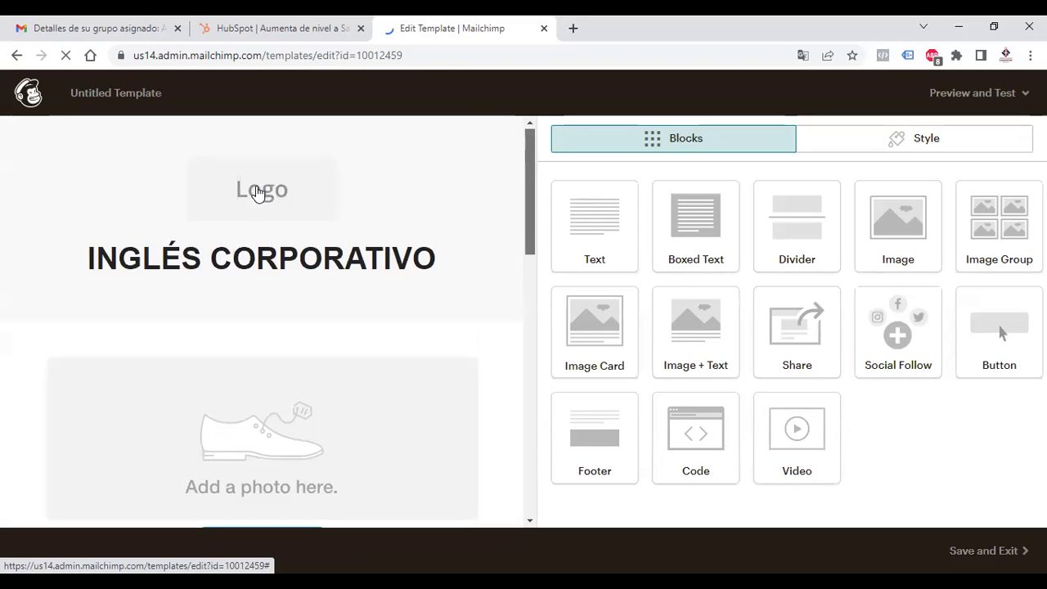
mouse_move(376, 185)
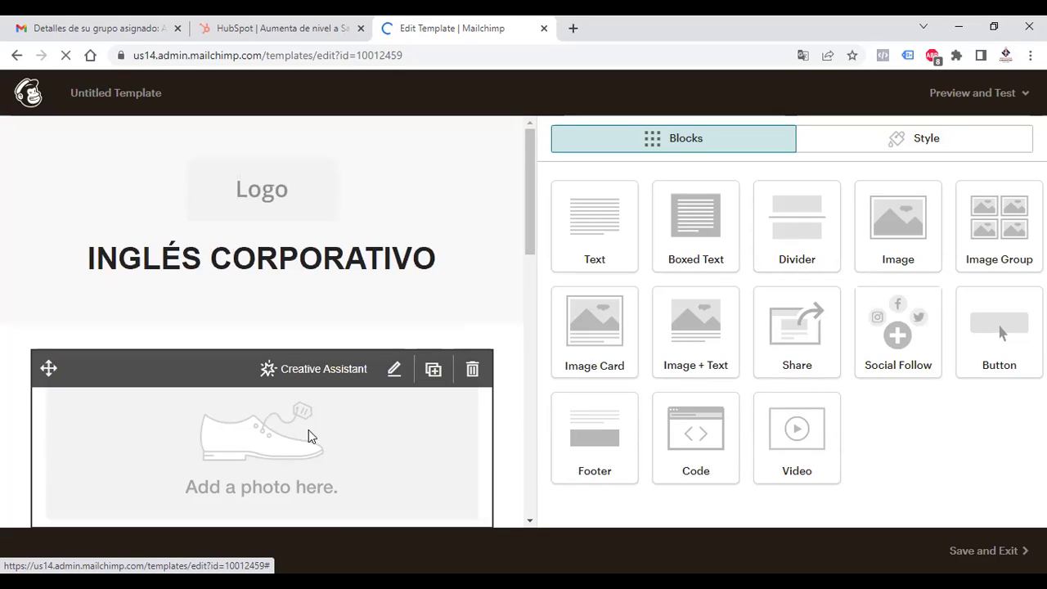
left_click_drag(900, 217, 280, 269)
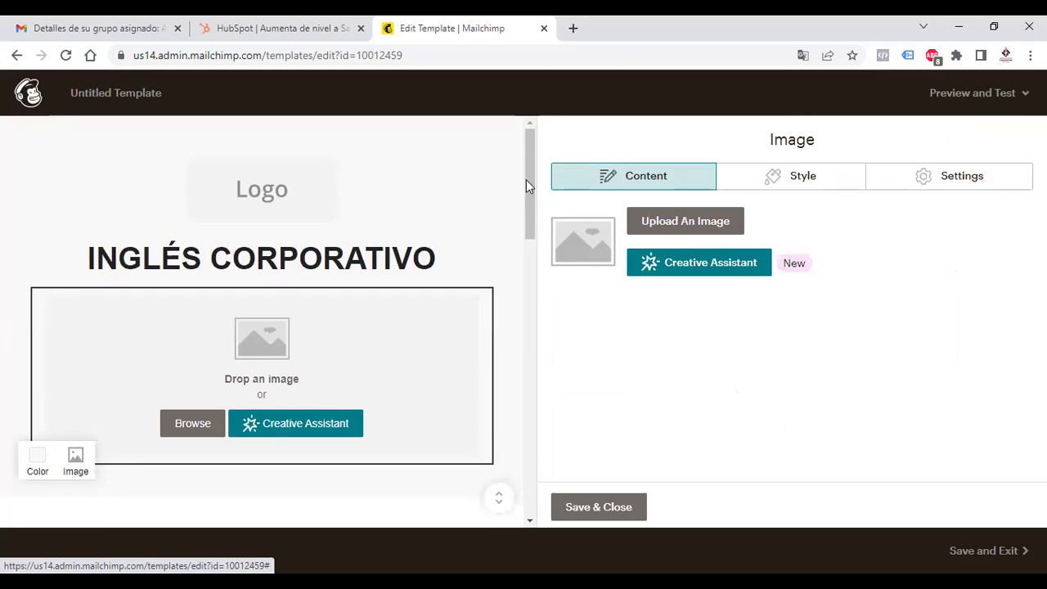
left_click(531, 329)
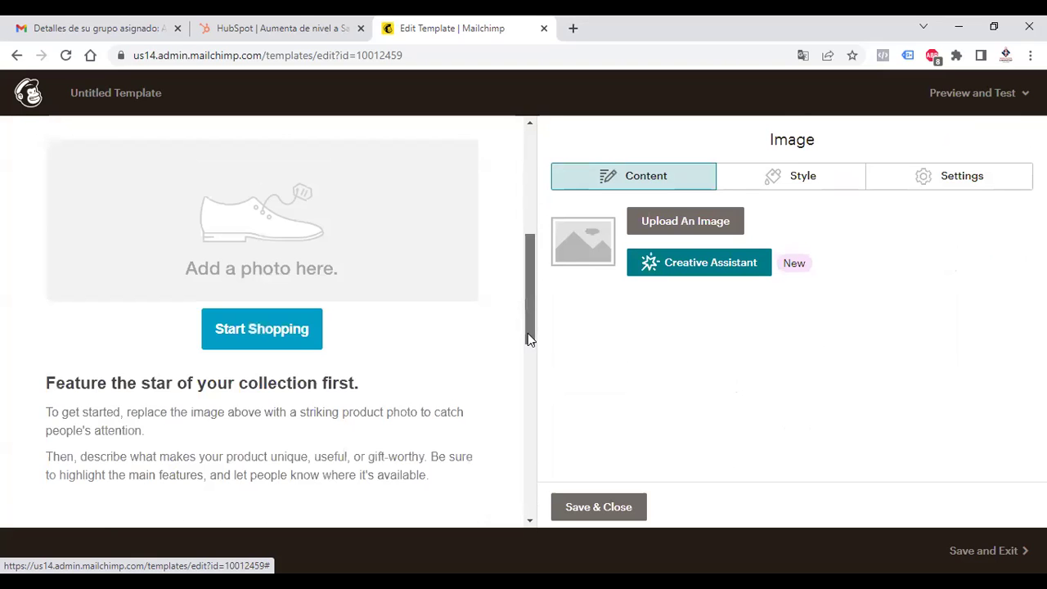
scroll(527, 338, "down", 2)
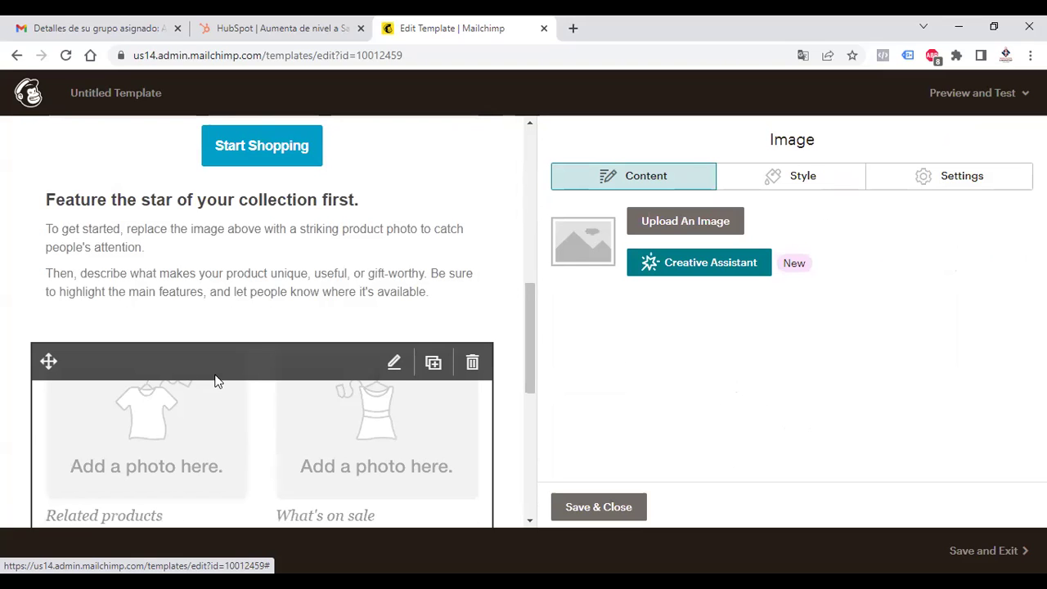
left_click_drag(532, 400, 532, 90)
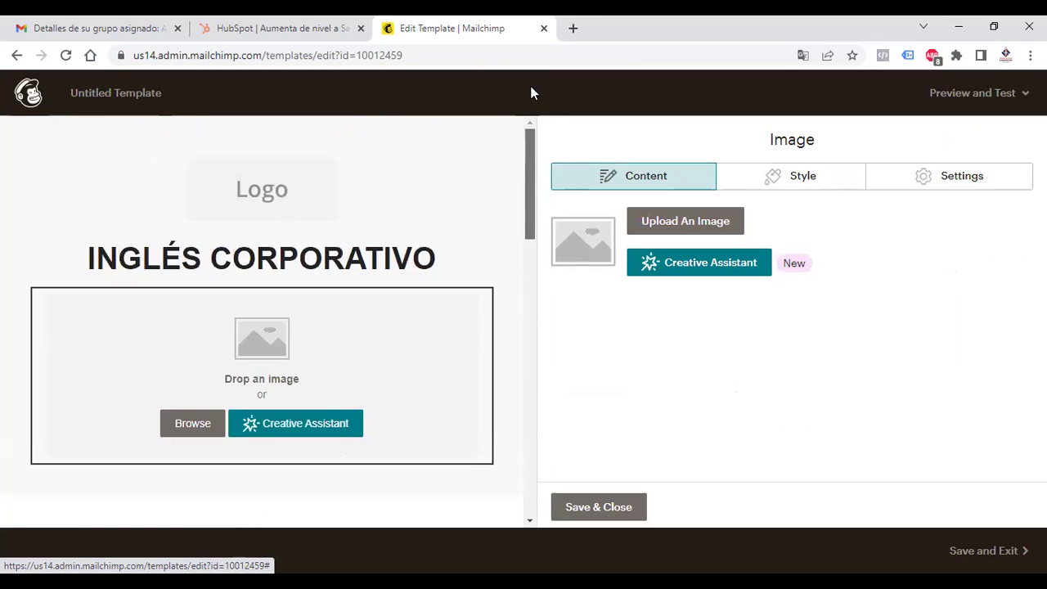